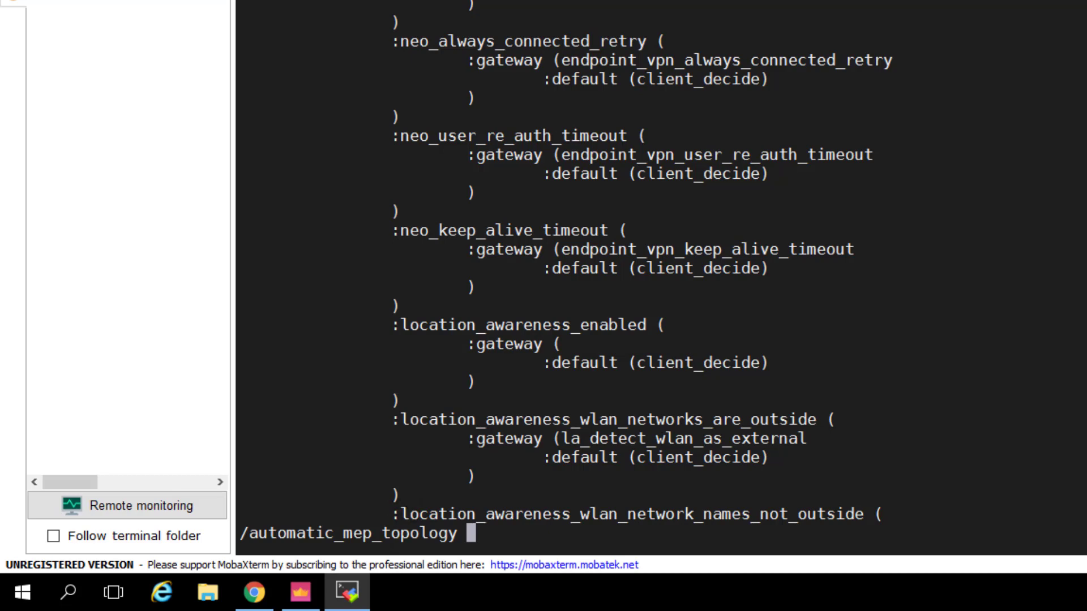
# Change automatic_mep_topology's :default from true to false, then move back to the file's top
pyautogui.press('Return')
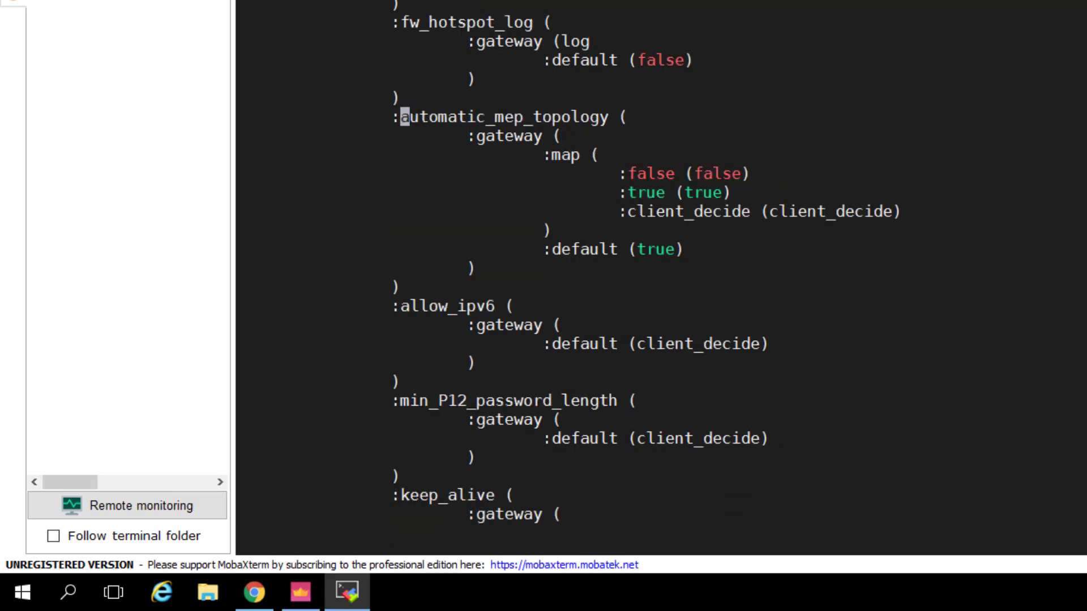
pyautogui.press('Down')
pyautogui.press('Down')
pyautogui.press('Down')
pyautogui.press('Down')
pyautogui.press('Down')
pyautogui.press('Down')
pyautogui.press('Down')
pyautogui.press('Right')
pyautogui.press('Right')
pyautogui.press('Right')
pyautogui.press('Right')
pyautogui.press('Right')
pyautogui.press('Right')
pyautogui.press('Right')
pyautogui.press('Right')
pyautogui.press('Right')
pyautogui.press('Right')
pyautogui.press('Right')
pyautogui.press('Right')
pyautogui.press('Right')
pyautogui.press('Right')
pyautogui.press('Right')
pyautogui.press('i')
pyautogui.press('BackSpace')
pyautogui.press('BackSpace')
pyautogui.press('BackSpace')
pyautogui.press('BackSpace')
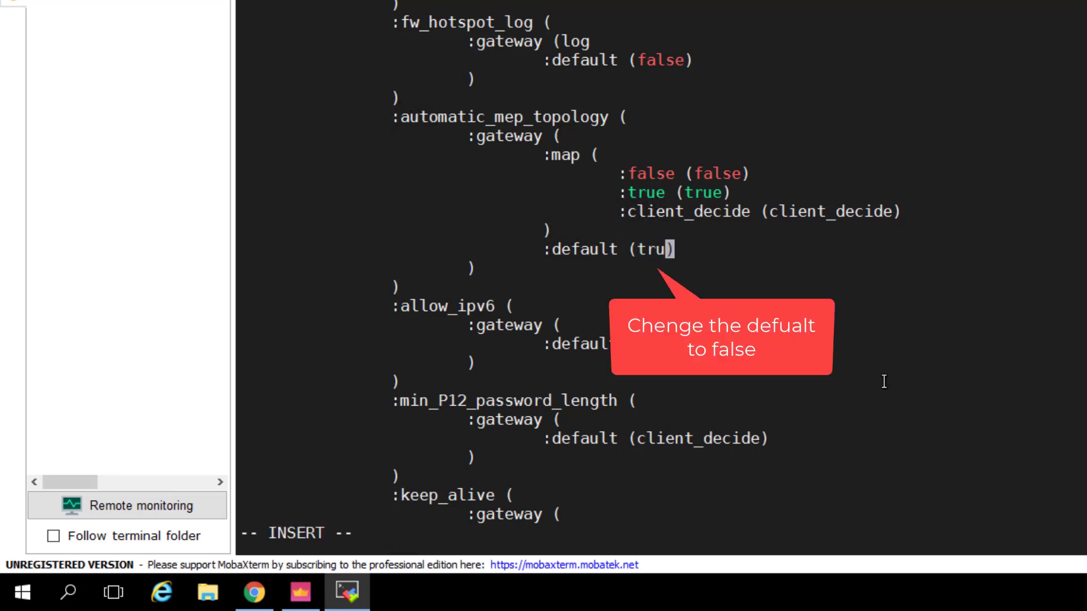
pyautogui.write('false')
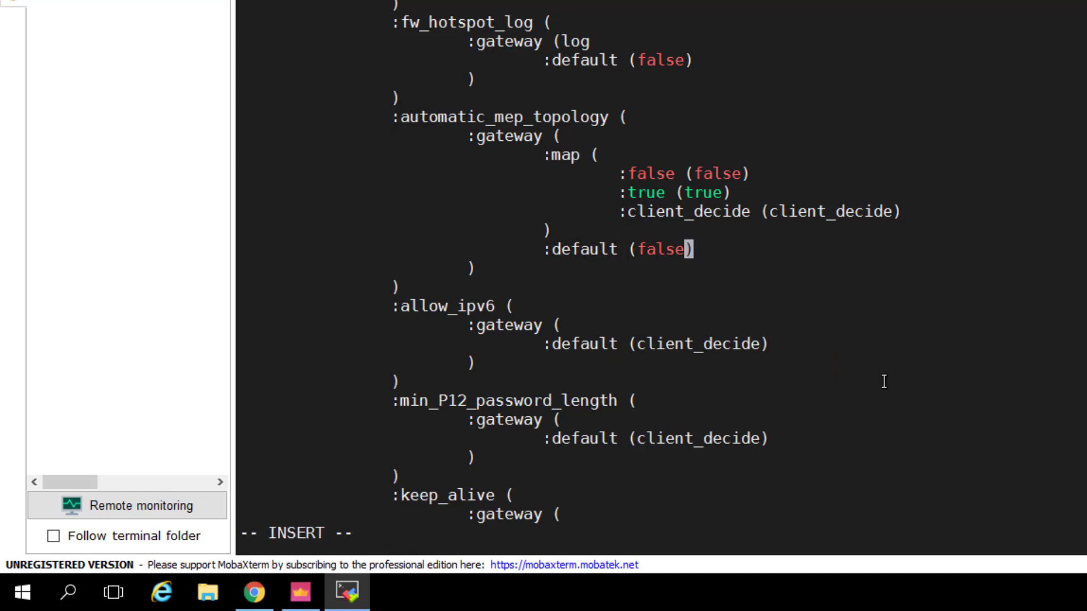
pyautogui.press('Up')
pyautogui.press('Up')
pyautogui.press('Up')
pyautogui.press('Up')
pyautogui.press('Up')
pyautogui.press('Up')
pyautogui.press('Up')
pyautogui.press('Up')
pyautogui.press('Up')
pyautogui.press('Up')
pyautogui.press('Up')
pyautogui.press('Up')
pyautogui.press('Up')
pyautogui.press('Up')
pyautogui.press('Up')
pyautogui.press('Up')
pyautogui.press('Up')
pyautogui.press('Up')
pyautogui.press('Up')
pyautogui.press('Up')
pyautogui.press('Up')
pyautogui.press('Up')
pyautogui.press('Up')
pyautogui.press('Up')
pyautogui.press('Up')
pyautogui.press('Up')
pyautogui.press('Up')
pyautogui.press('Up')
pyautogui.press('Up')
pyautogui.press('Up')
pyautogui.press('Up')
pyautogui.press('Up')
pyautogui.press('Up')
pyautogui.press('Up')
pyautogui.press('Up')
pyautogui.press('Up')
pyautogui.press('Up')
pyautogui.press('Up')
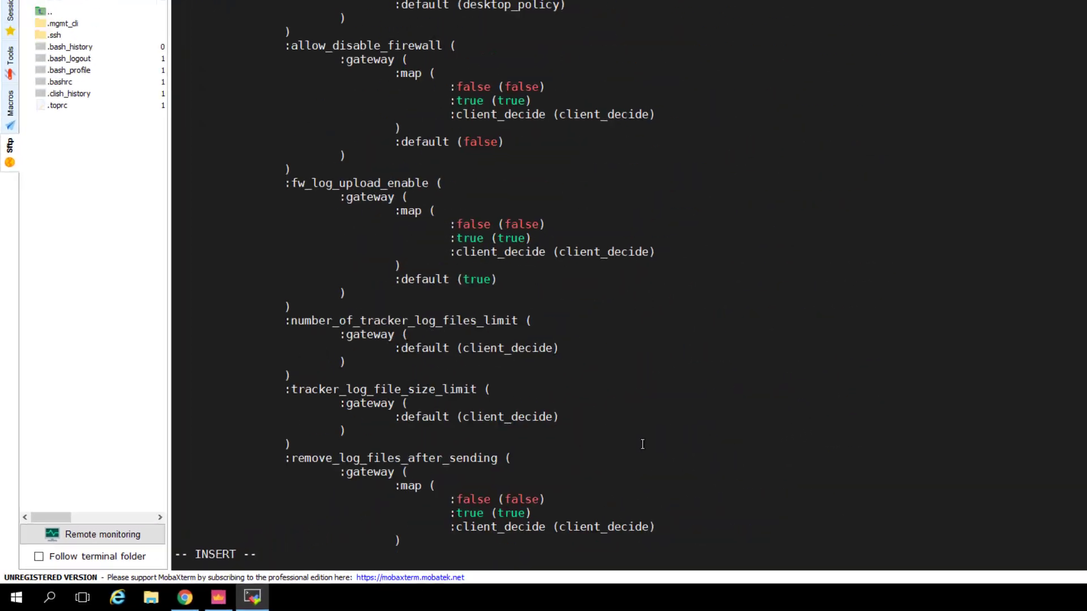
pyautogui.press('Up')
pyautogui.press('Up')
pyautogui.press('Up')
pyautogui.press('Up')
pyautogui.press('Up')
pyautogui.press('Up')
pyautogui.press('Up')
pyautogui.press('Up')
pyautogui.press('Up')
pyautogui.press('Up')
pyautogui.press('Up')
pyautogui.press('Up')
pyautogui.press('Up')
pyautogui.press('Up')
pyautogui.press('Up')
pyautogui.press('Up')
pyautogui.press('Up')
pyautogui.press('Up')
pyautogui.press('Up')
pyautogui.press('Up')
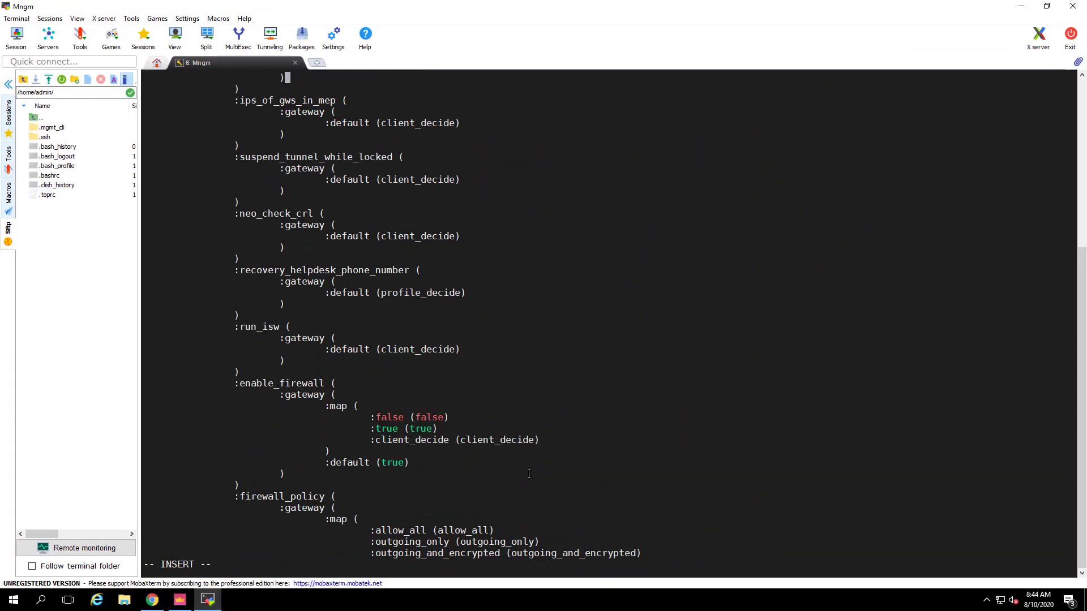
pyautogui.press('Up')
pyautogui.press('Up')
pyautogui.press('Up')
pyautogui.press('Up')
pyautogui.press('Up')
pyautogui.press('Up')
pyautogui.press('Up')
pyautogui.press('Up')
pyautogui.press('Up')
pyautogui.press('Up')
pyautogui.press('Up')
pyautogui.press('Up')
pyautogui.press('Up')
pyautogui.press('Up')
pyautogui.press('Up')
pyautogui.press('Up')
pyautogui.press('Up')
pyautogui.press('Up')
pyautogui.press('Up')
pyautogui.press('Up')
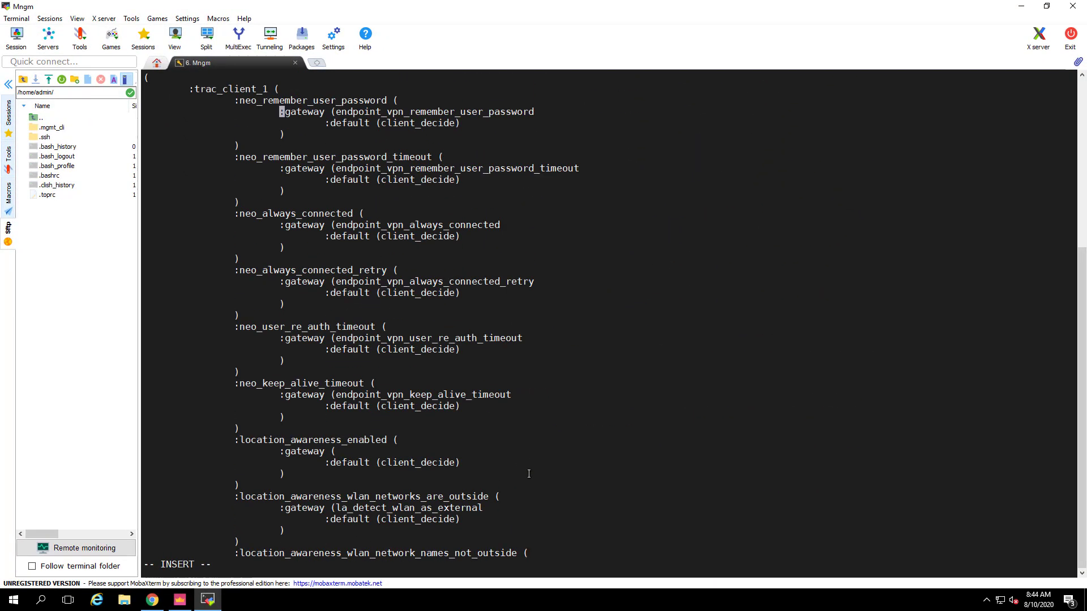
pyautogui.press('Up')
pyautogui.press('Up')
# Copy the enable_secondary_connect code block from the Word admin guide
pyautogui.moveTo(712, 2)
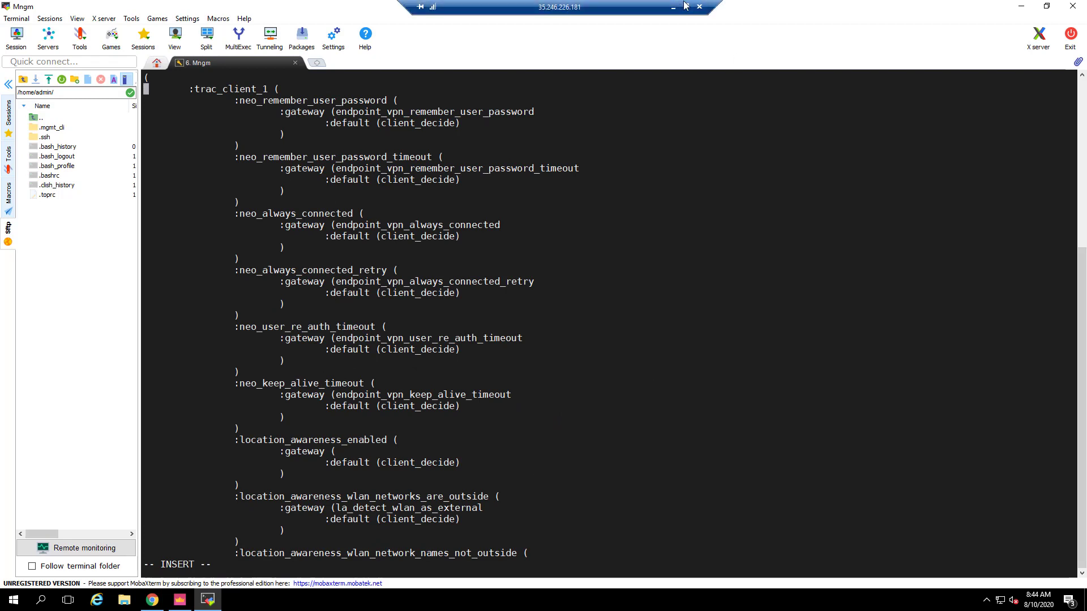
pyautogui.click(685, 5)
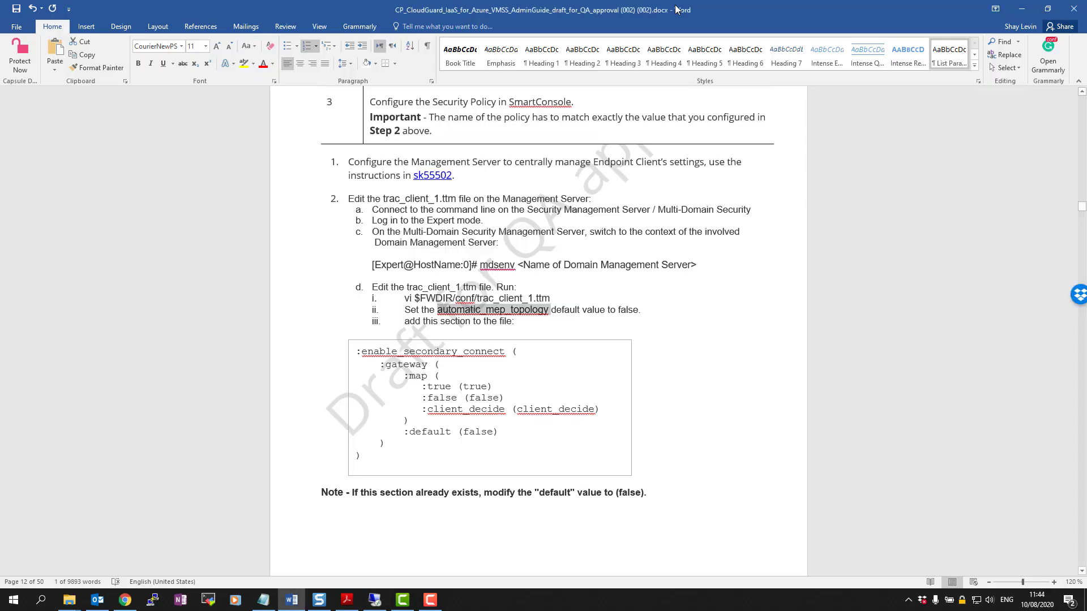
pyautogui.click(352, 354)
pyautogui.rightClick(435, 403)
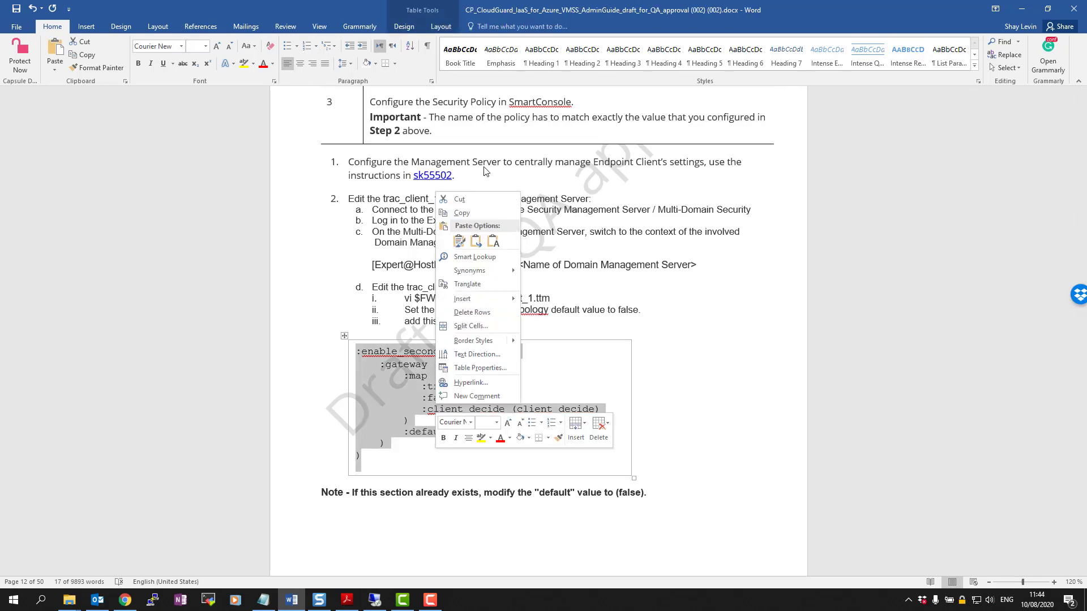
pyautogui.click(460, 214)
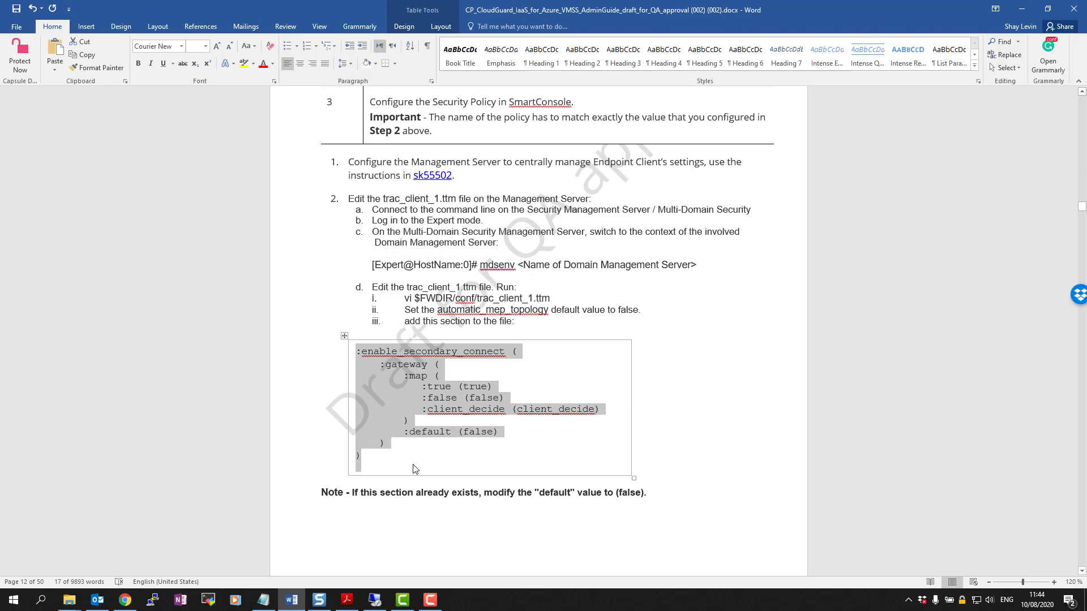
pyautogui.click(398, 602)
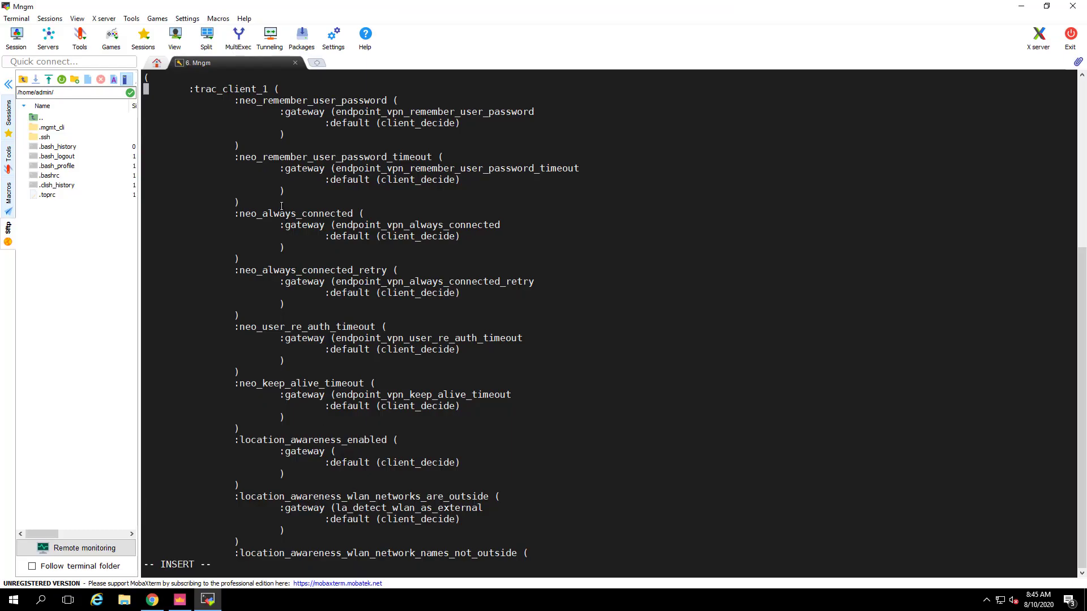
# Paste the enable_secondary_connect block at the top of trac_client_1.ttm and save with :wq
pyautogui.press('Return')
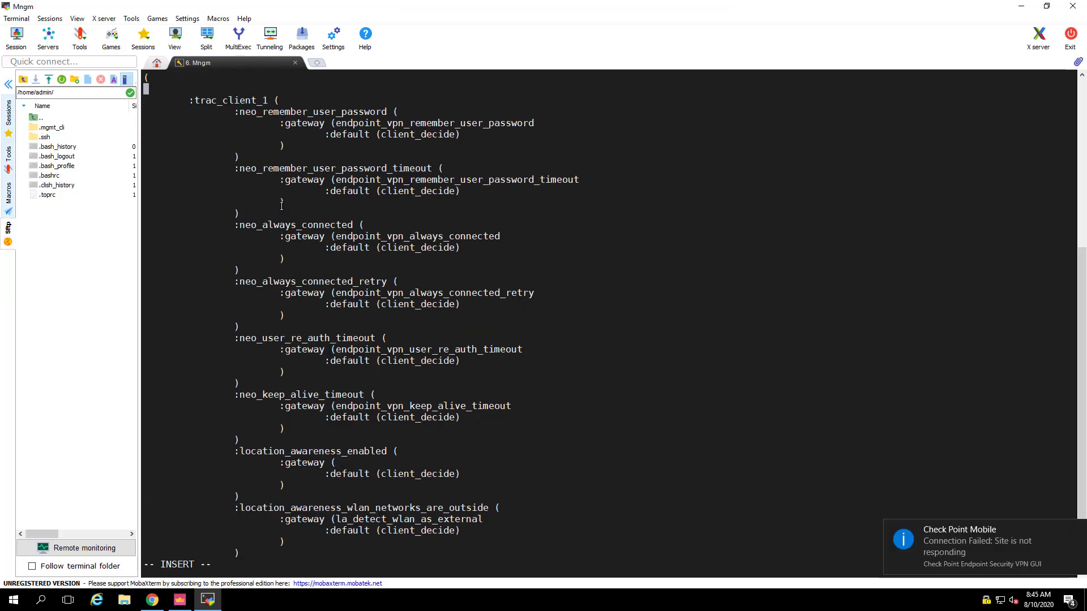
pyautogui.rightClick(182, 87)
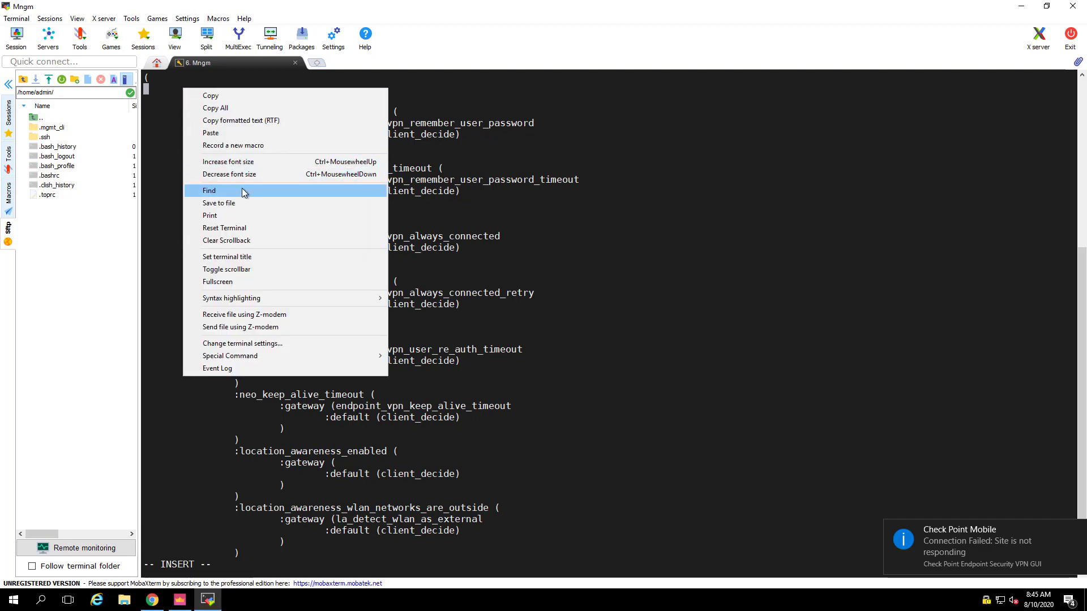
pyautogui.click(216, 132)
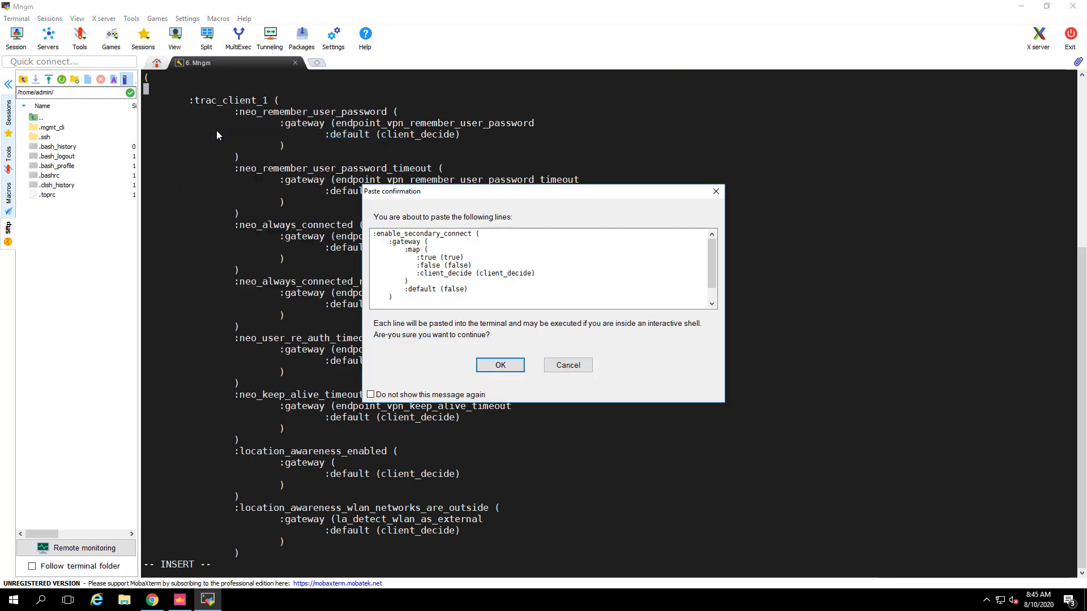
pyautogui.click(500, 365)
pyautogui.press('Escape')
pyautogui.write(':')
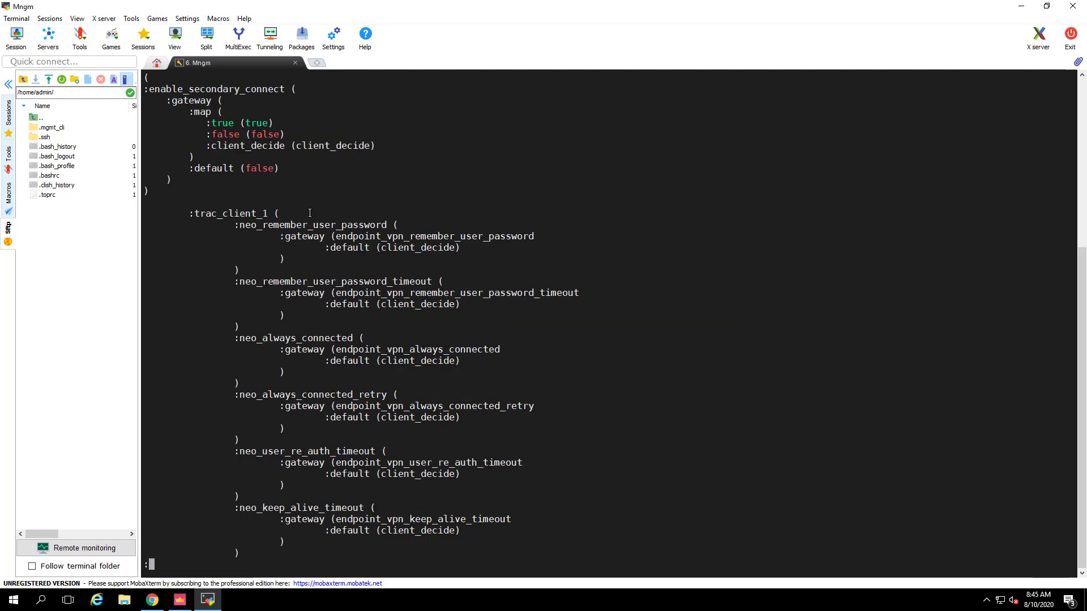
pyautogui.write('wq!')
pyautogui.press('Return')
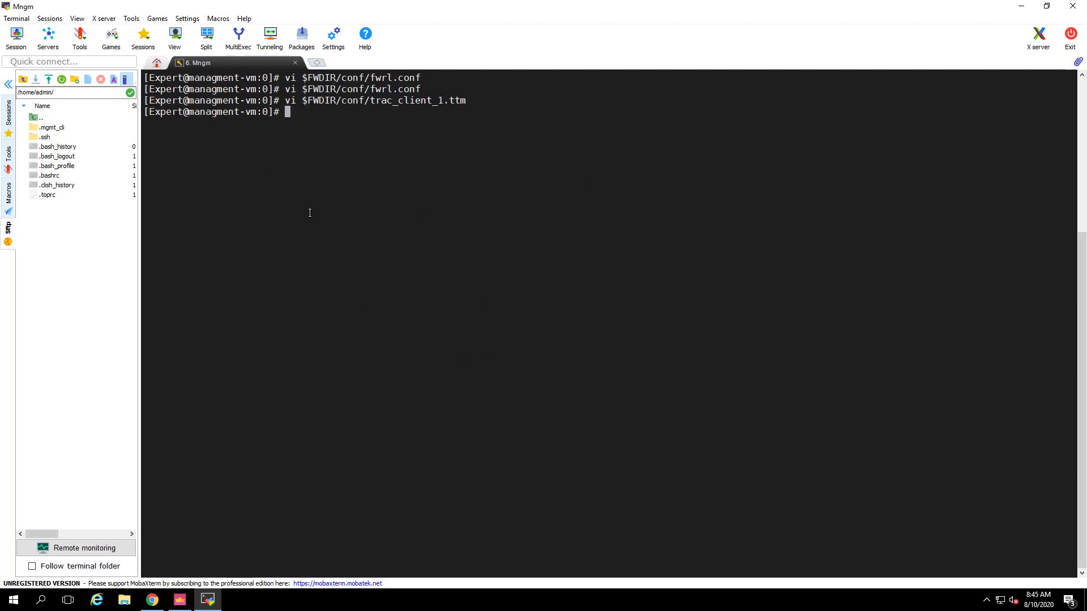
# In Global Properties, set Endpoint Connect to Always connected and disconnect when connectivity is lost: Yes
pyautogui.click(180, 600)
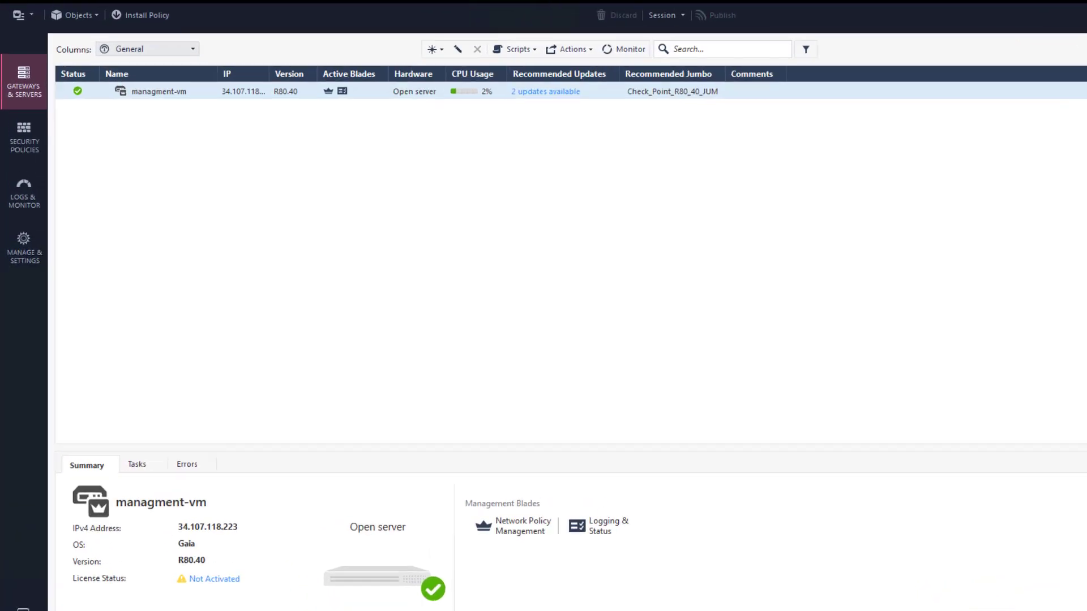
pyautogui.click(29, 33)
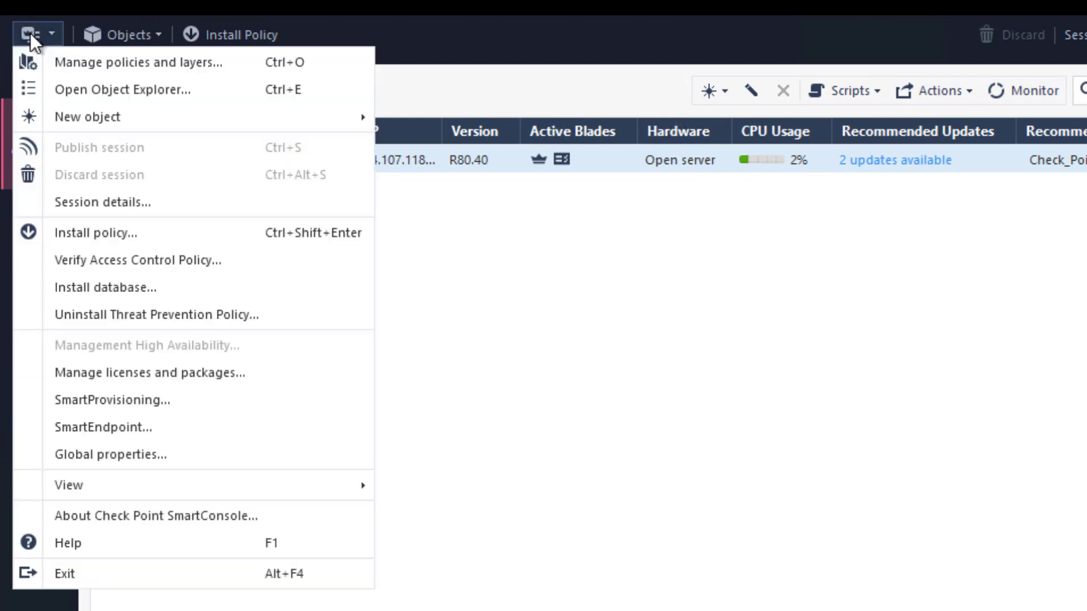
pyautogui.click(170, 454)
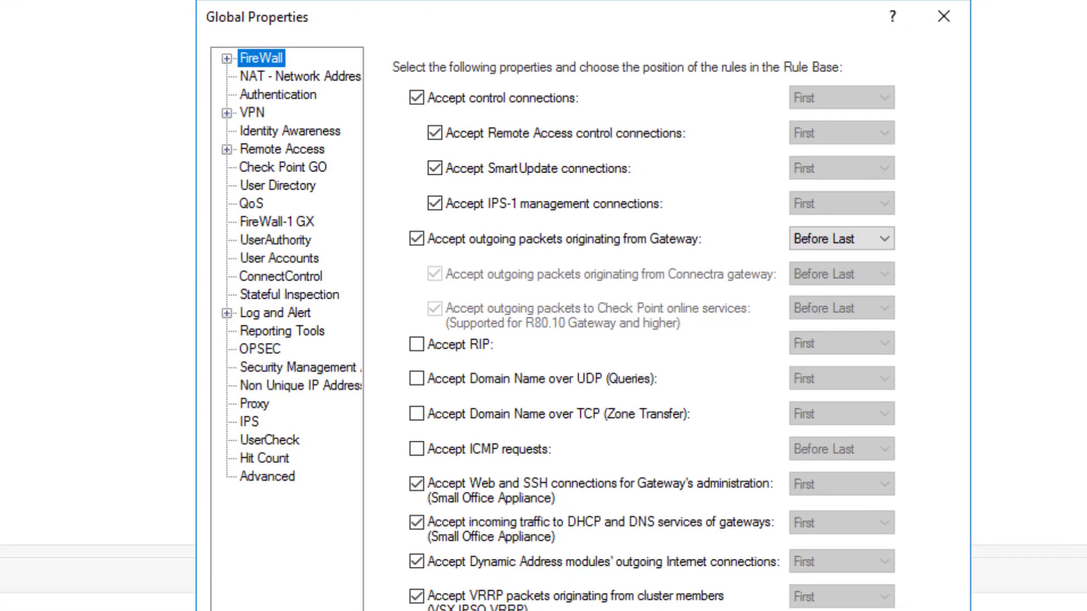
pyautogui.click(227, 150)
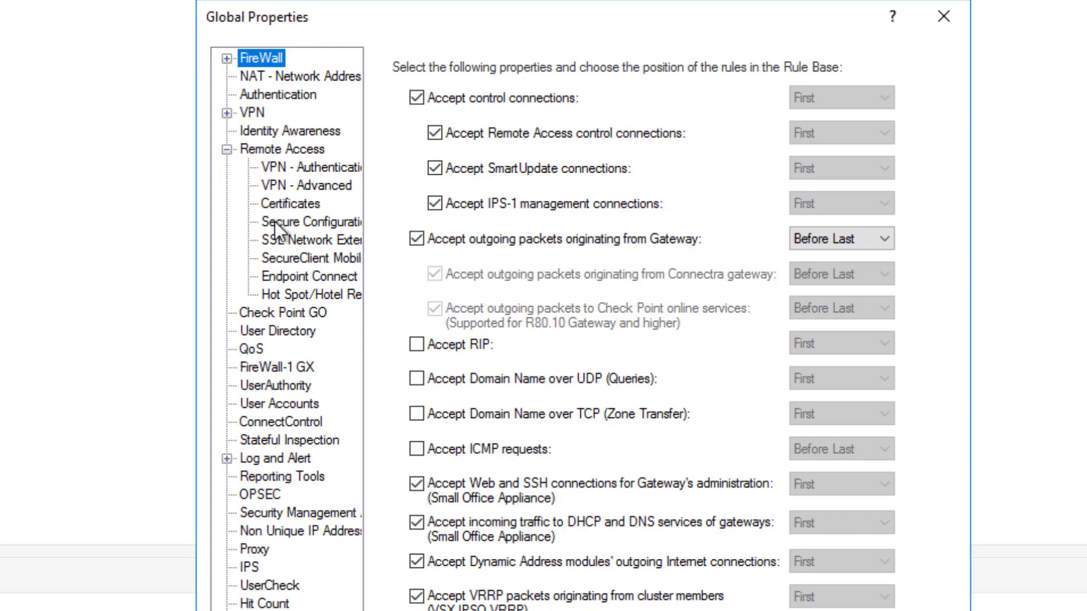
pyautogui.click(318, 275)
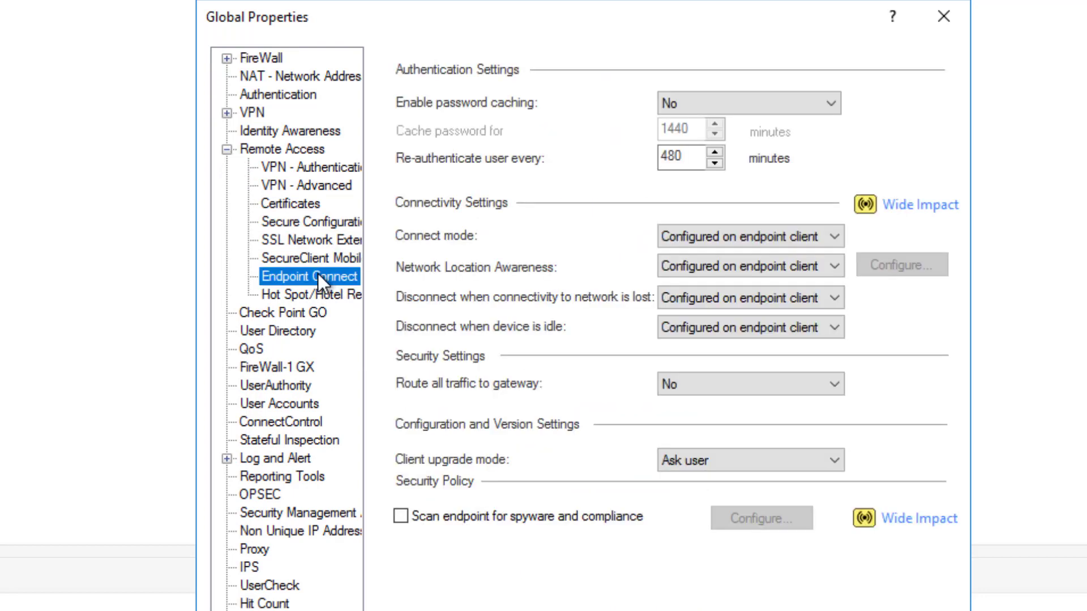
pyautogui.click(833, 236)
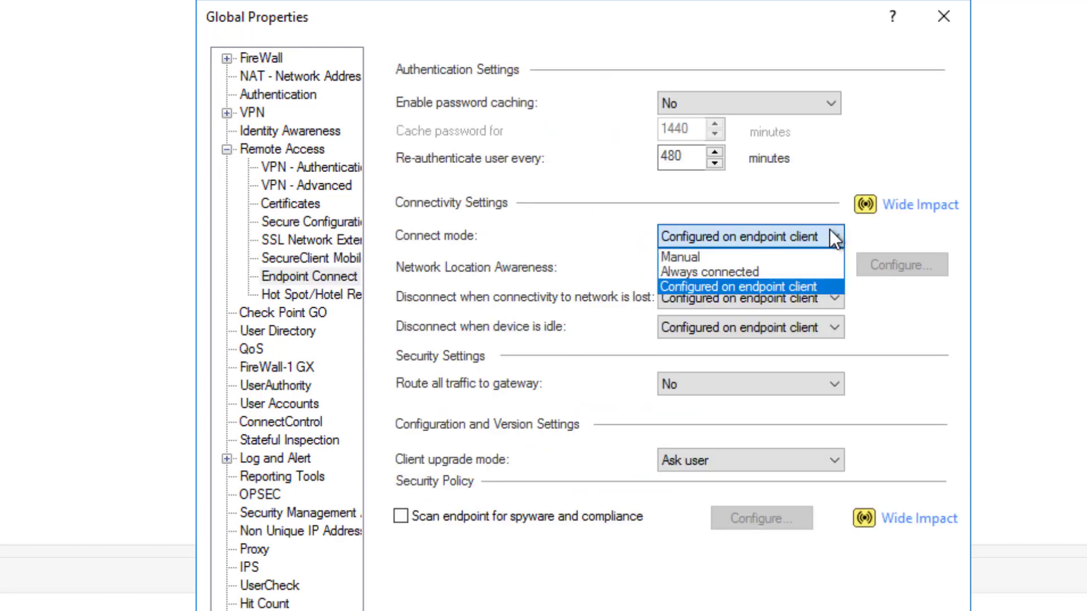
pyautogui.click(759, 276)
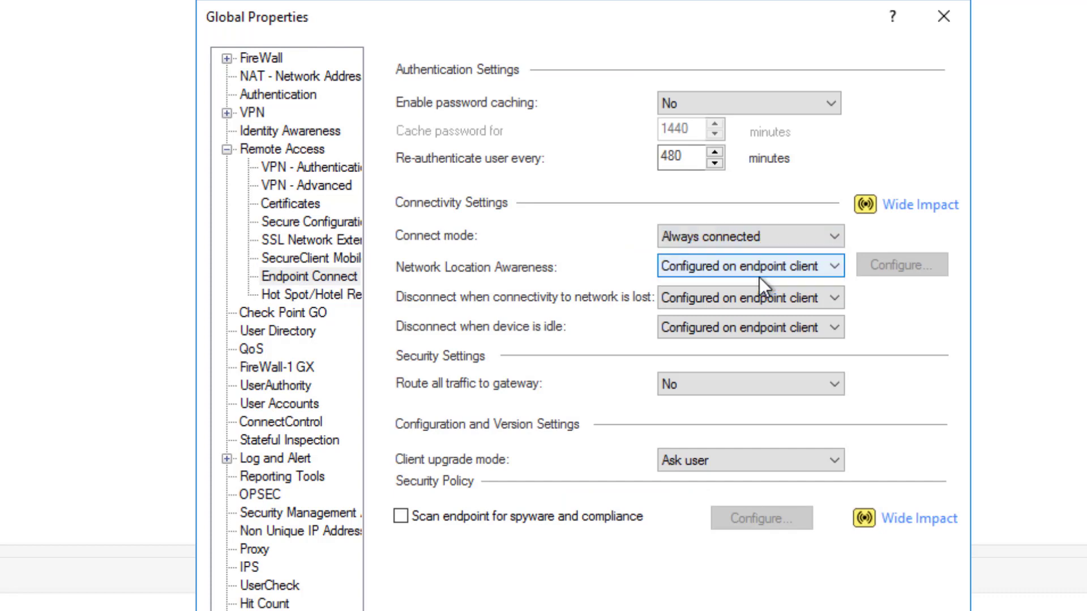
pyautogui.click(810, 318)
pyautogui.click(736, 297)
pyautogui.click(678, 334)
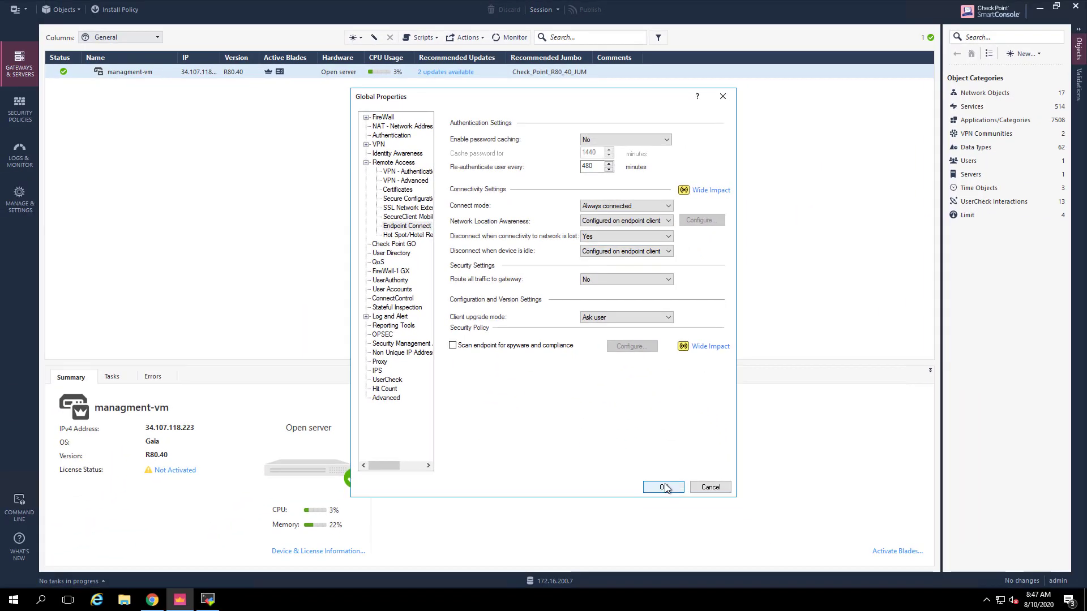
pyautogui.click(665, 488)
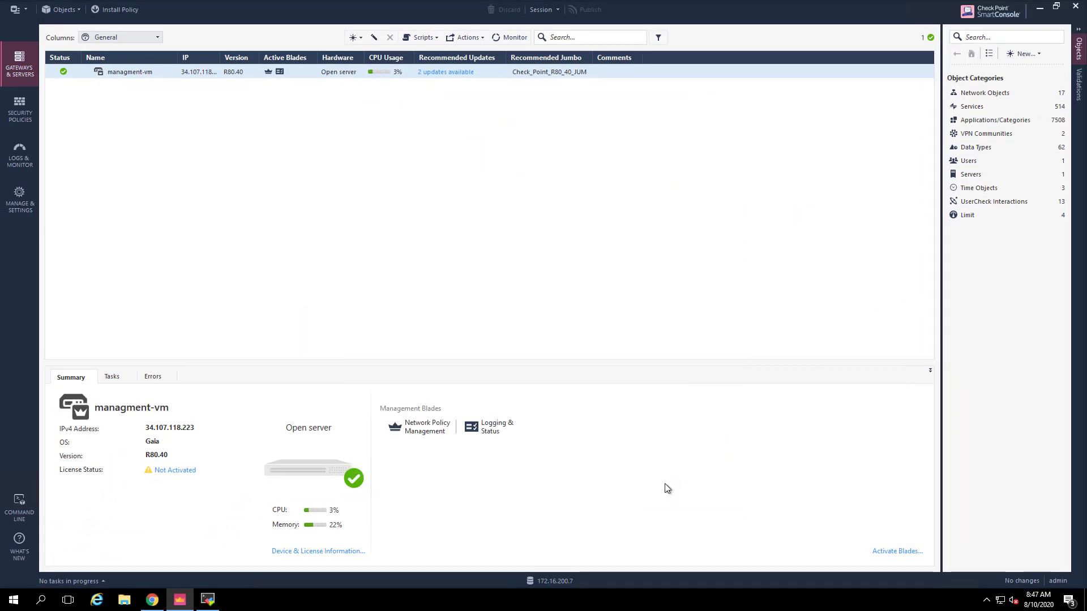
# Add network object FrontEndNetwork with address 172.16.48.0 and net mask 255.255.255.0
pyautogui.click(1025, 56)
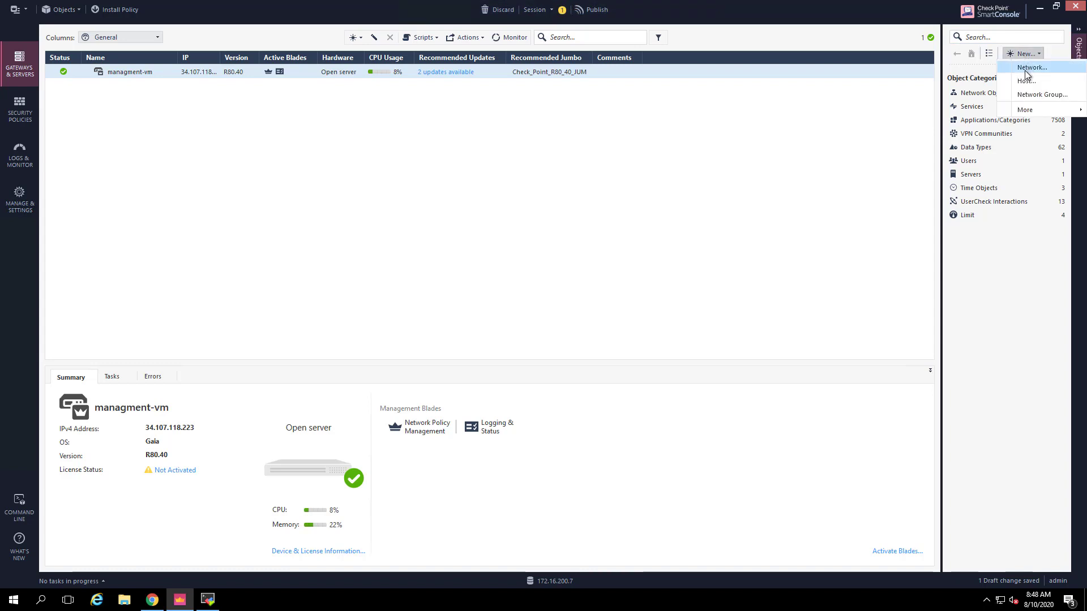
pyautogui.click(1030, 68)
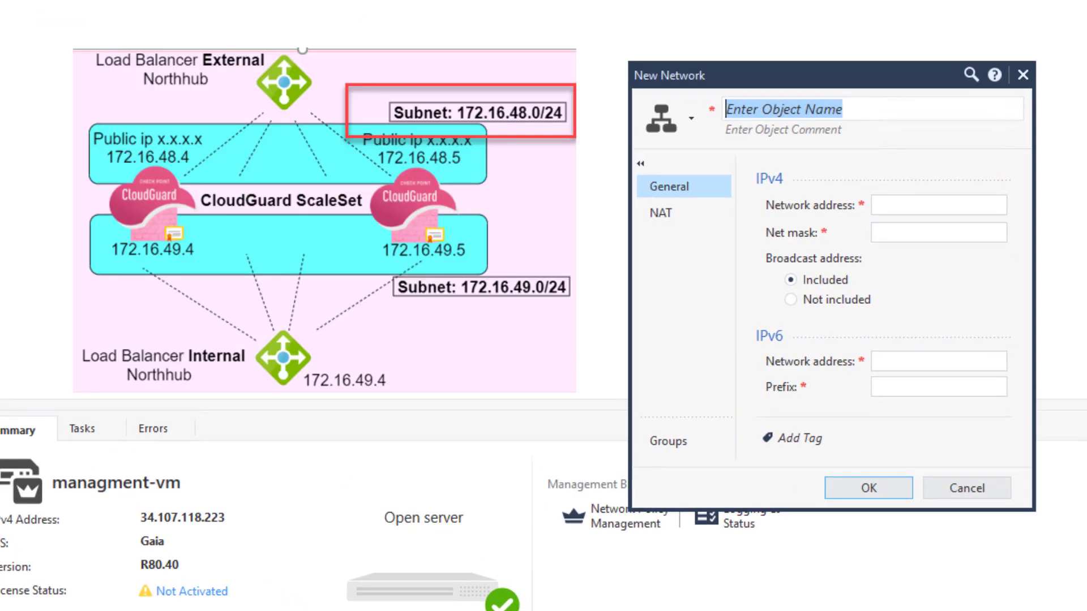
pyautogui.write('FrontEndNetwork')
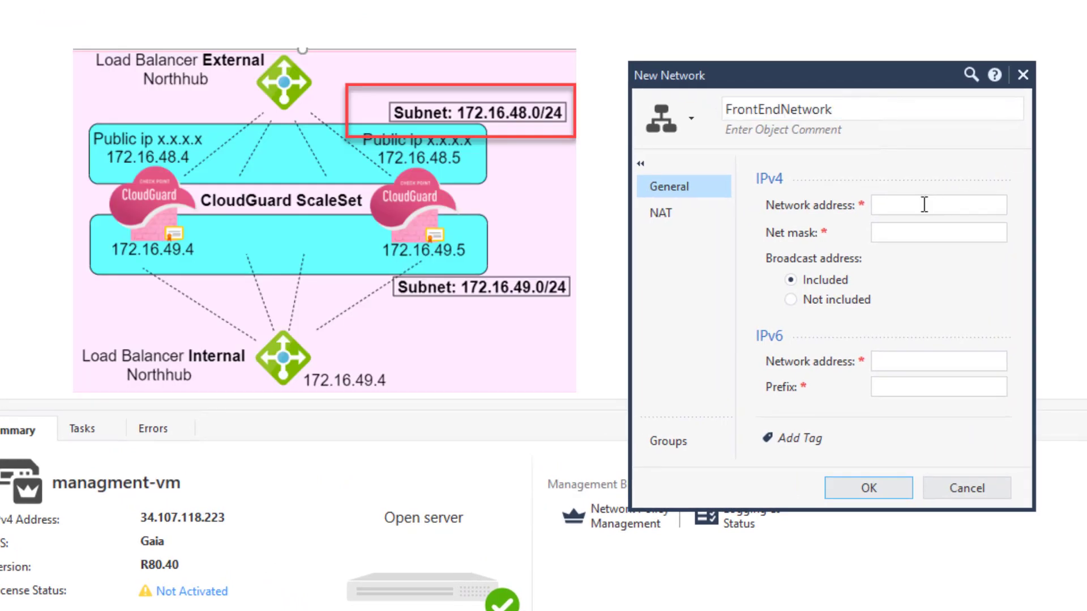
pyautogui.click(924, 204)
pyautogui.write('172')
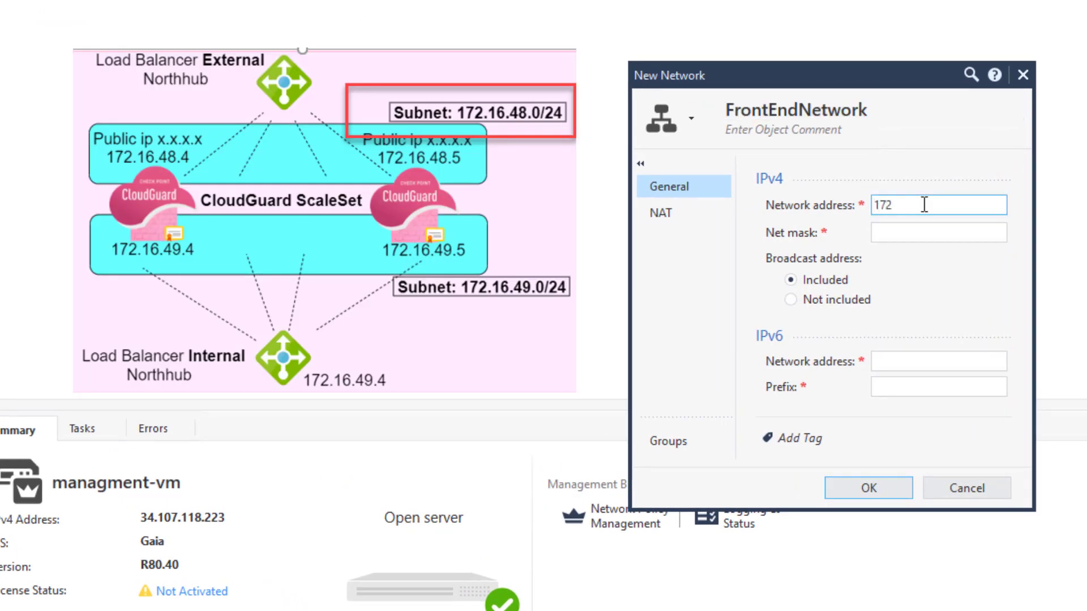
pyautogui.write('.16.48.0')
pyautogui.press('Tab')
pyautogui.write('255')
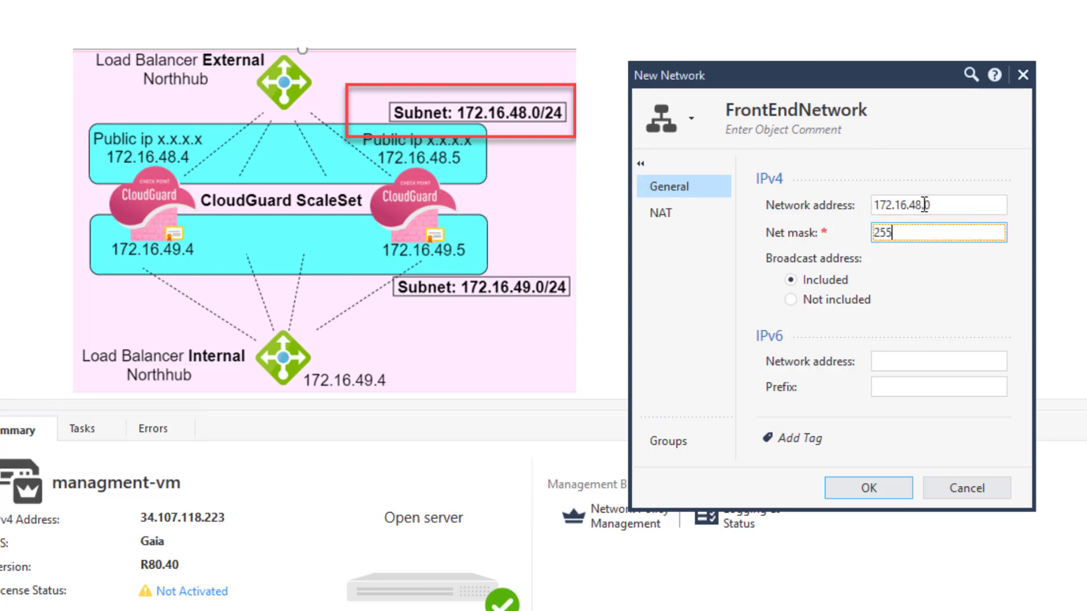
pyautogui.write('.255.255.0')
pyautogui.click(873, 488)
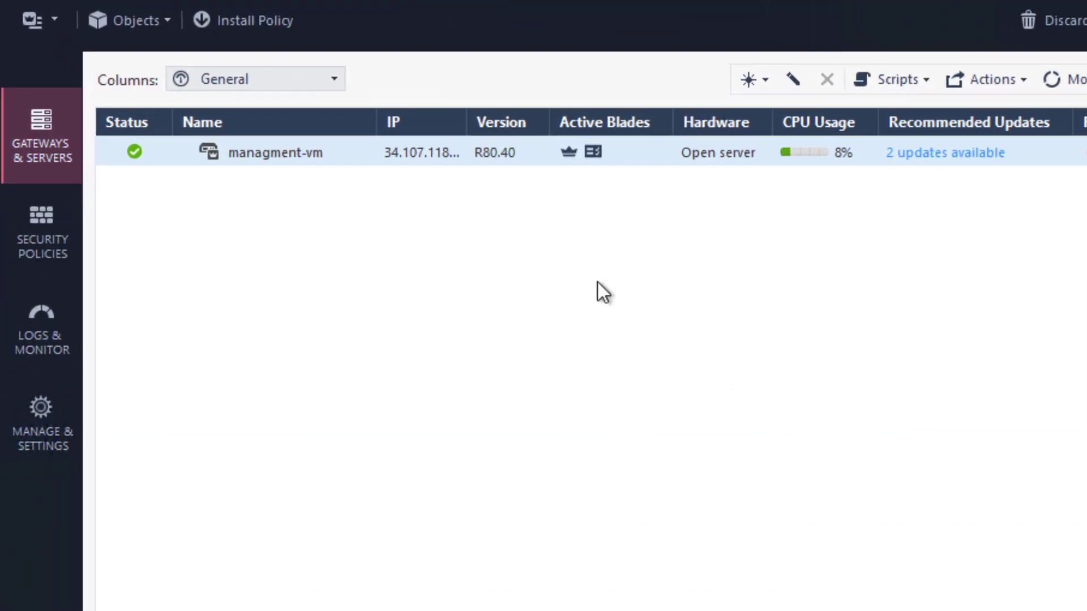
# Create the Azure-AutoScale-1 policy package through Manage policies and layers
pyautogui.click(38, 232)
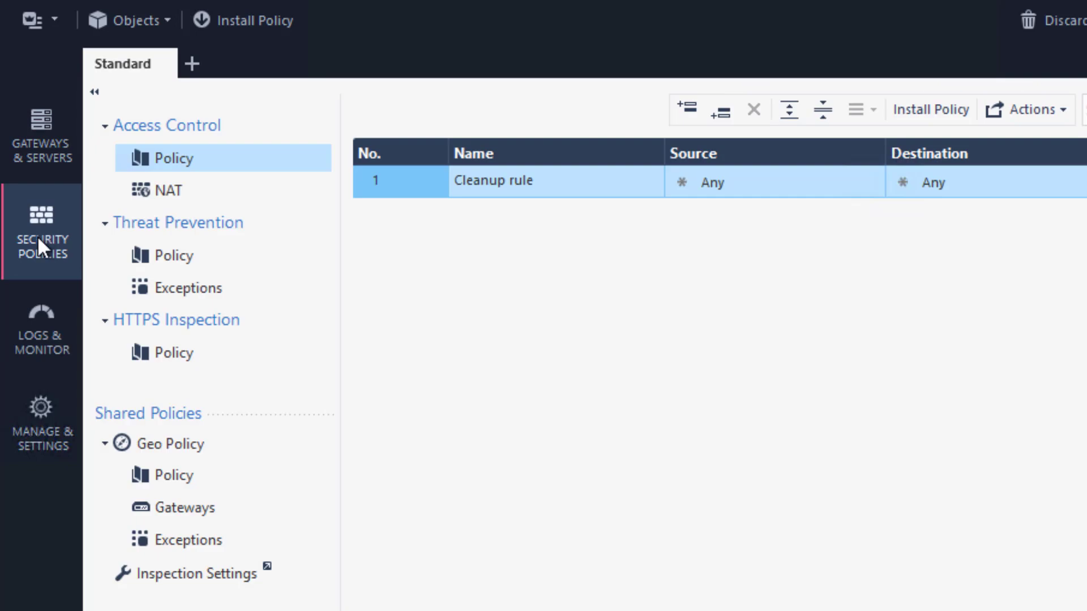
pyautogui.click(189, 64)
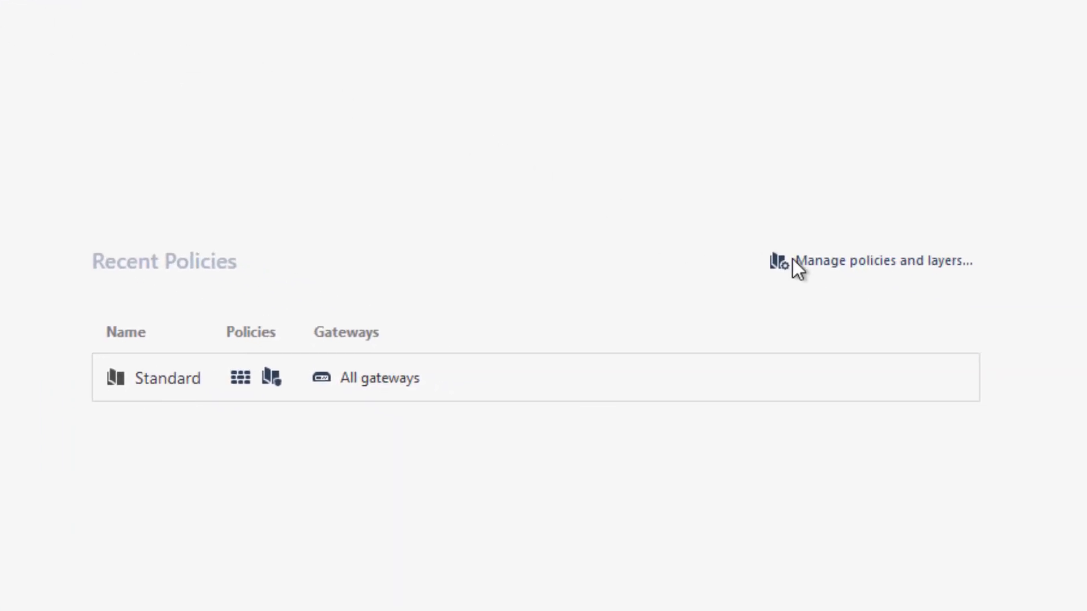
pyautogui.click(840, 272)
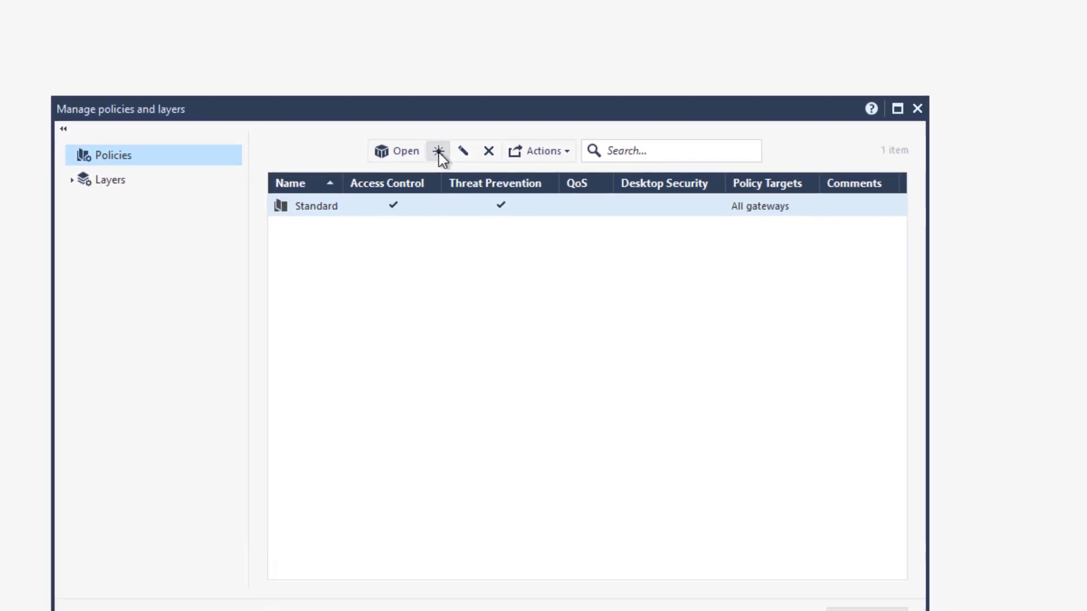
pyautogui.click(438, 151)
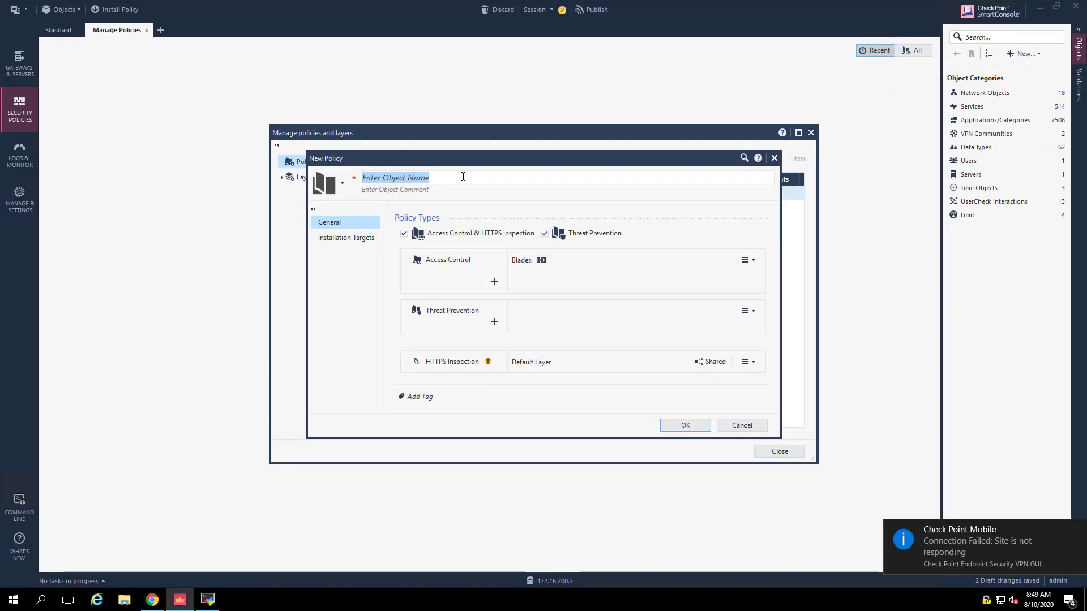
pyautogui.write('Azure-AutoScale-1')
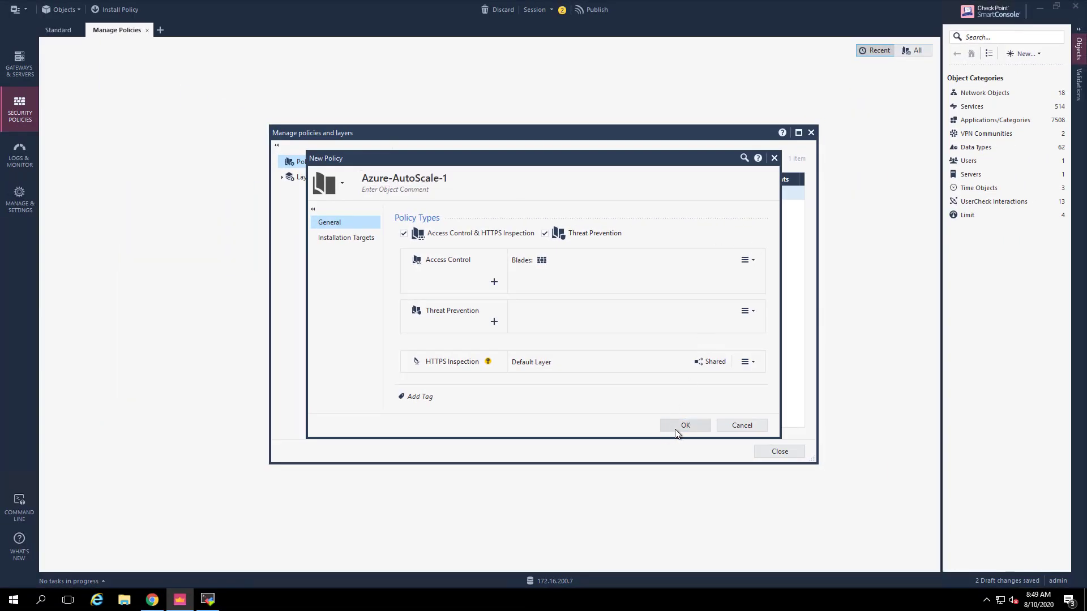
pyautogui.click(683, 429)
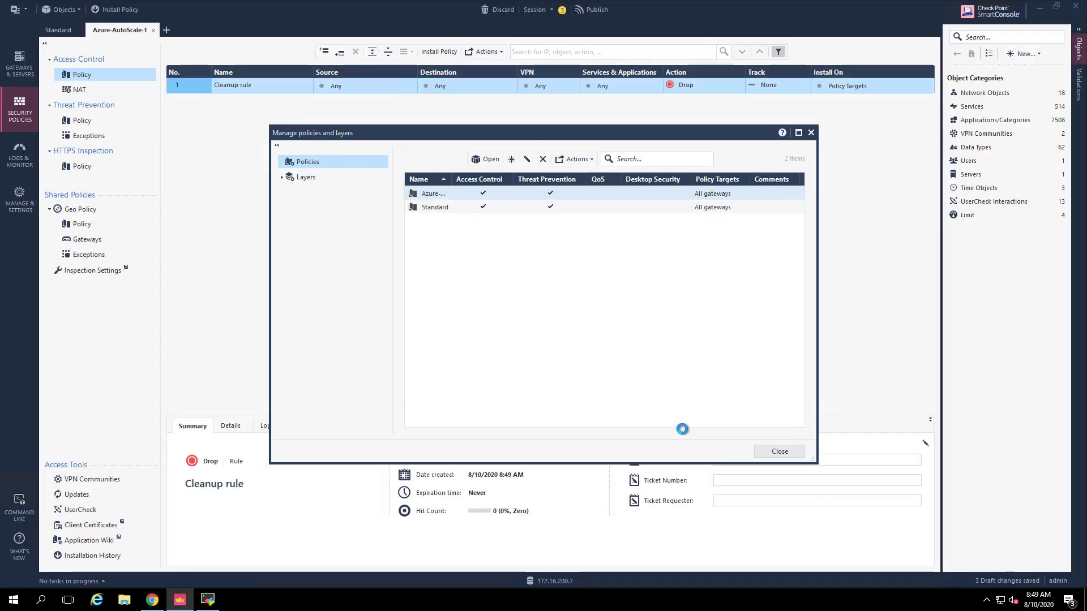
pyautogui.click(781, 451)
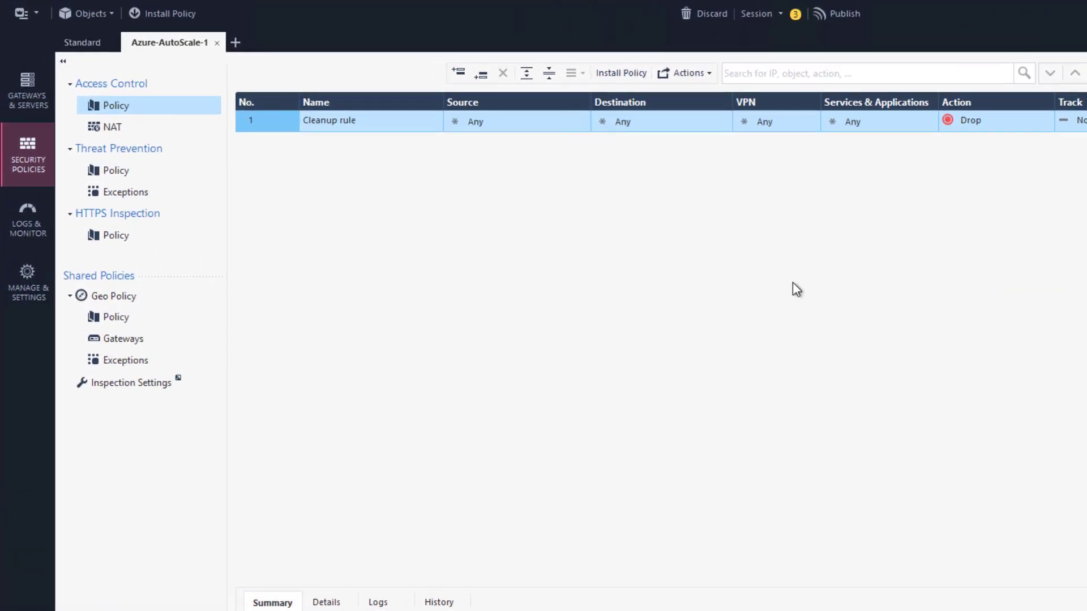
# Insert NAT rule 1 above the automatic rules with original source FrontEndNetwork
pyautogui.click(105, 126)
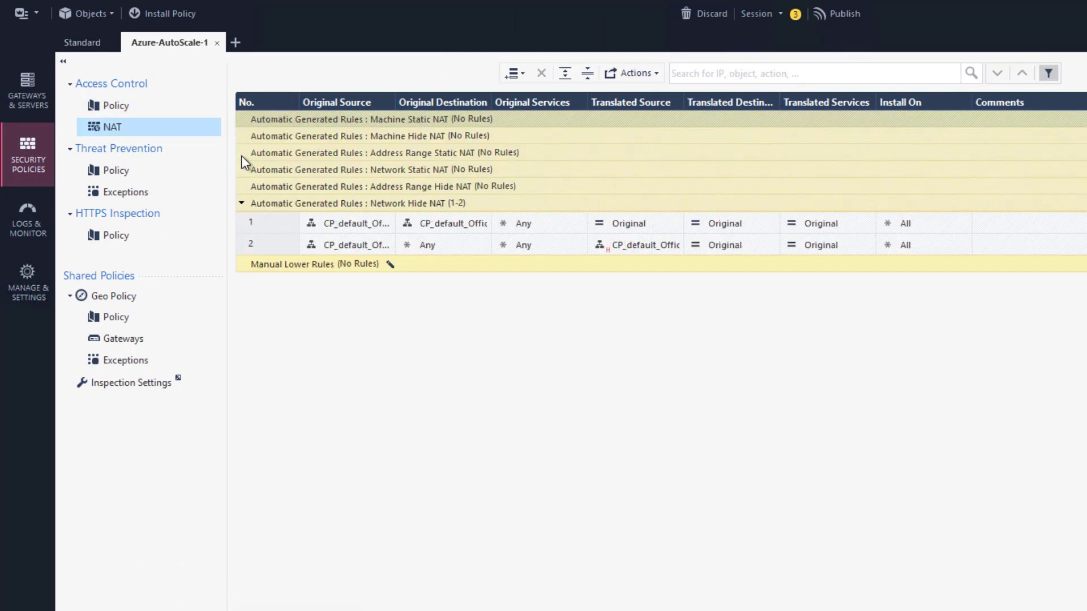
pyautogui.rightClick(267, 113)
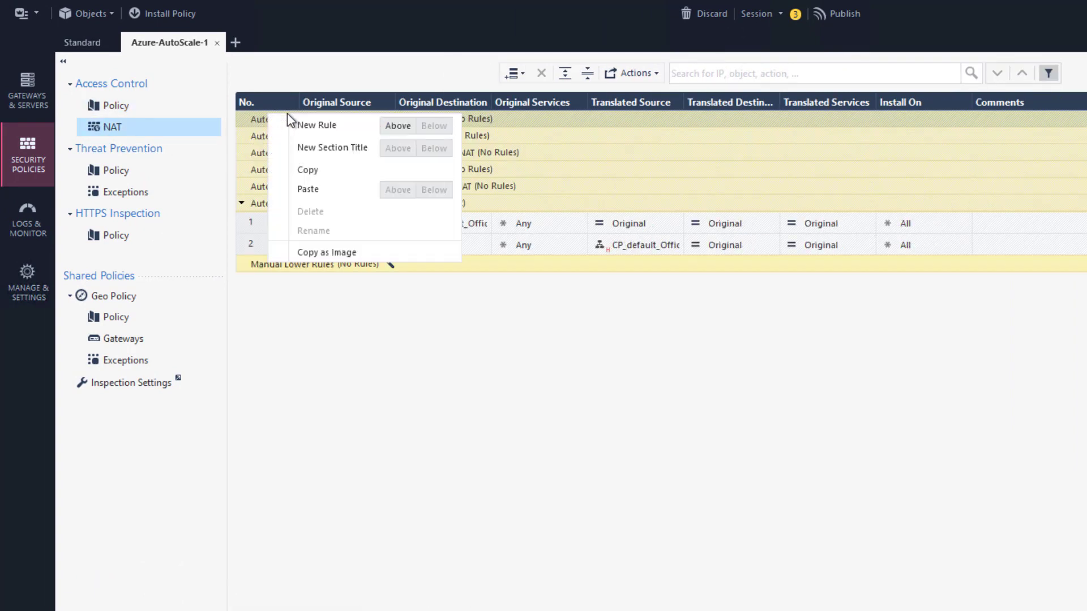
pyautogui.click(396, 125)
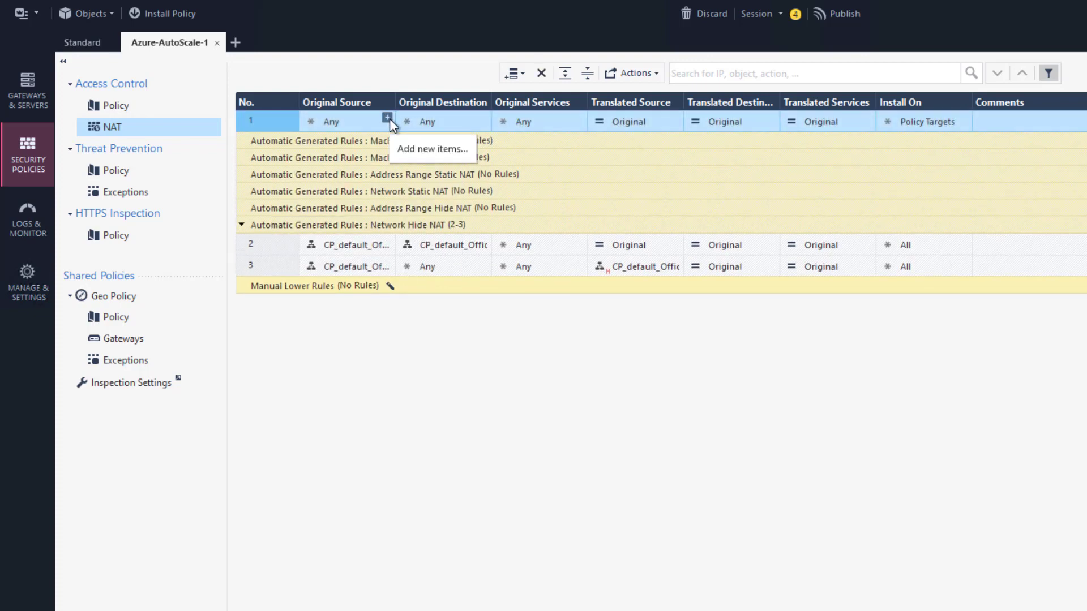
pyautogui.click(388, 118)
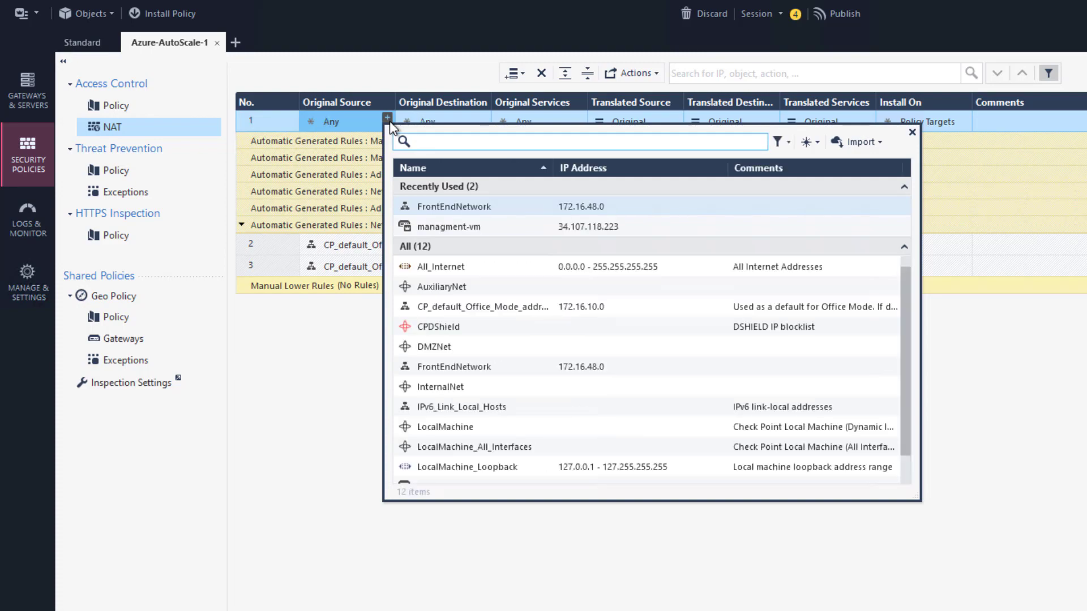
pyautogui.click(453, 208)
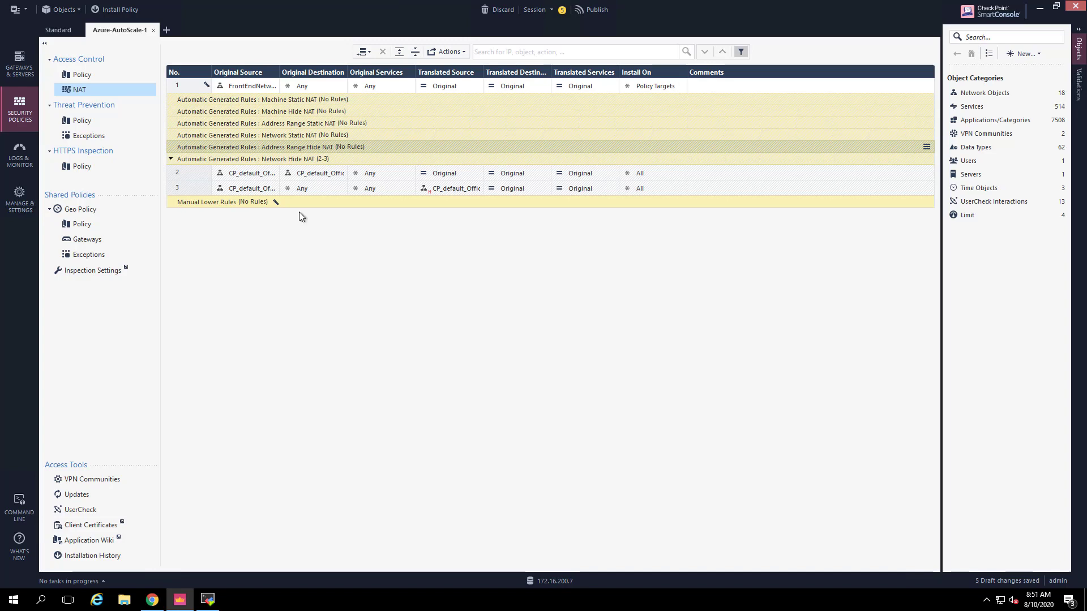
# Create a password-protected certificate for the admin administrator, saved as admin.p12, and publish
pyautogui.click(11, 197)
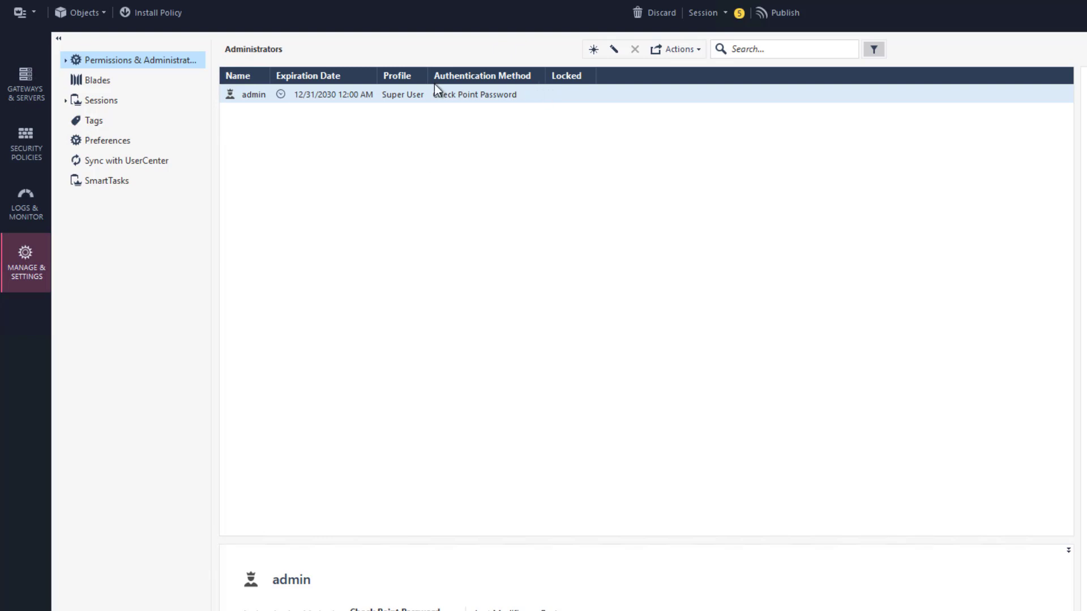
pyautogui.doubleClick(301, 95)
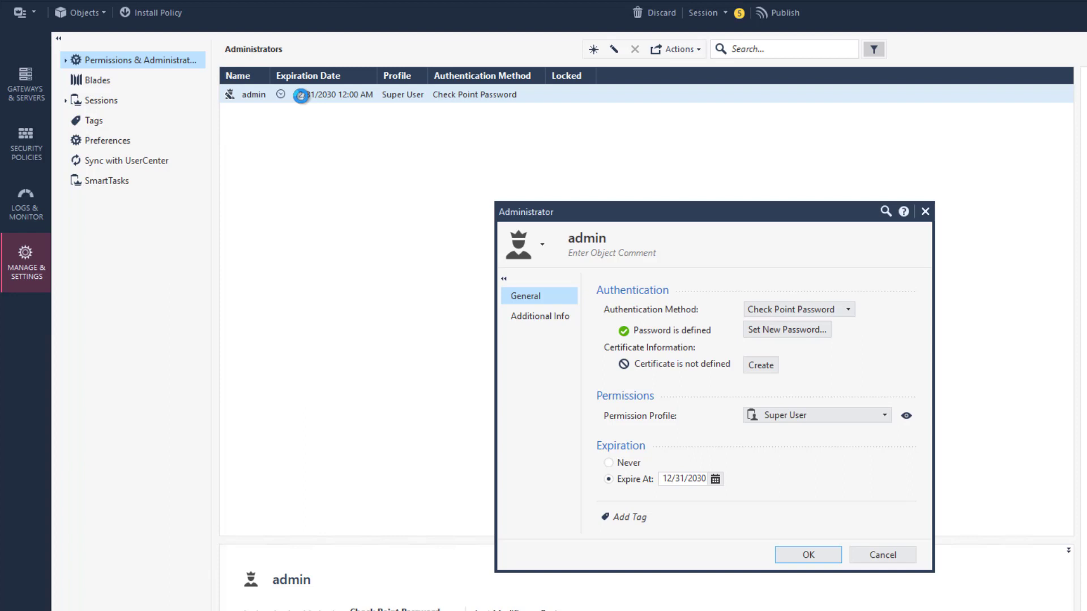
pyautogui.click(761, 365)
pyautogui.write('******')
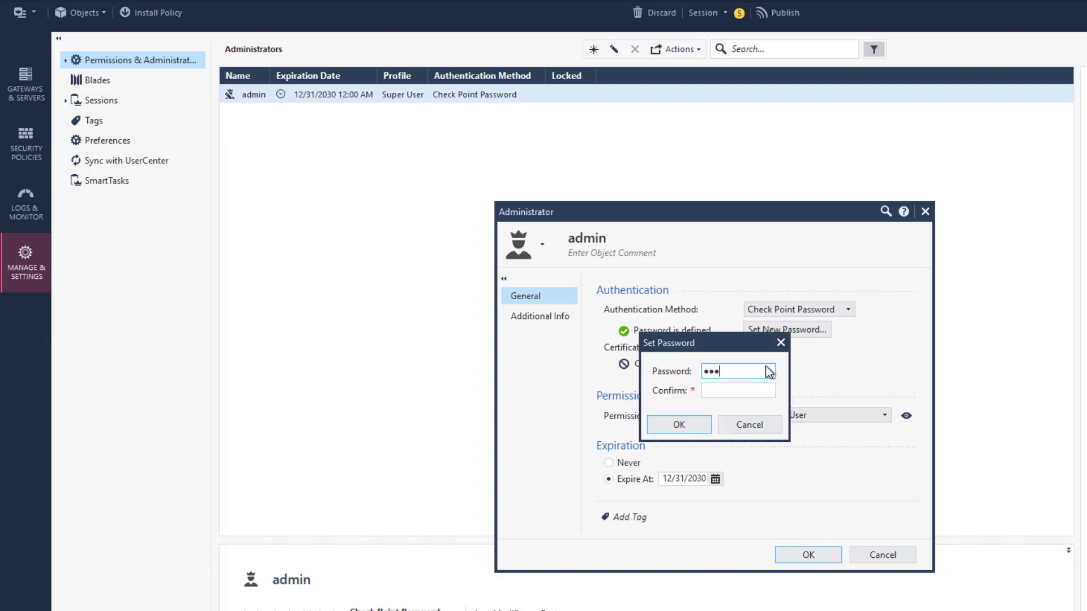
pyautogui.press('Tab')
pyautogui.write('******')
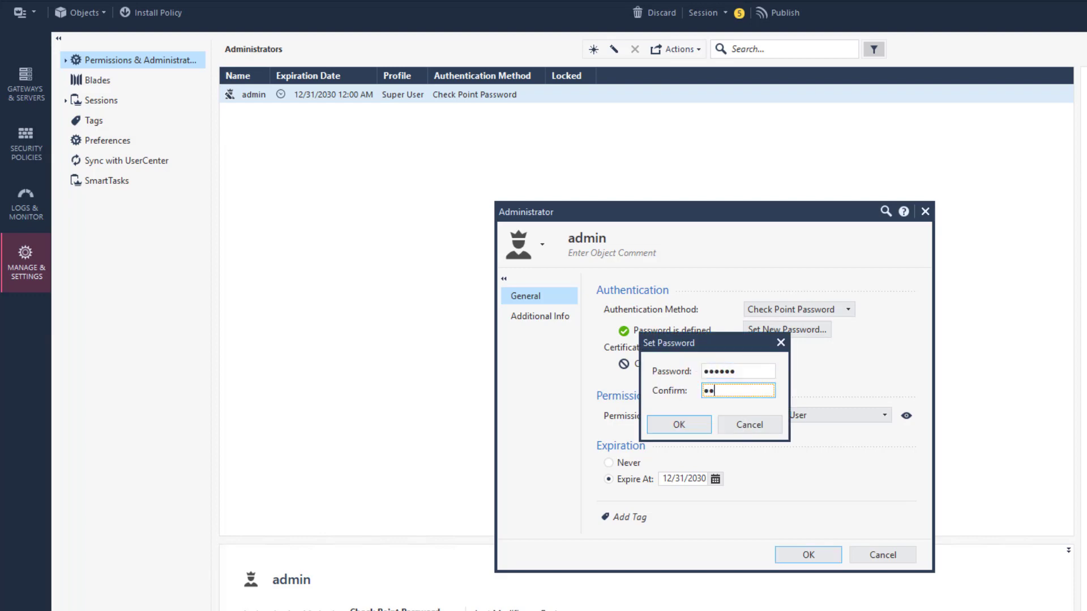
pyautogui.click(689, 430)
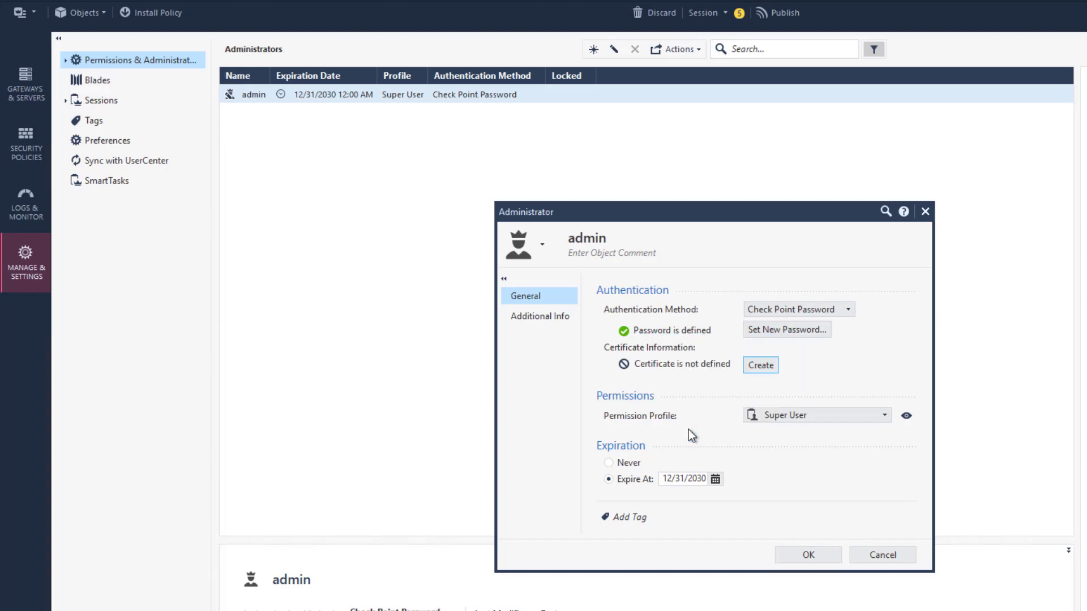
pyautogui.write('admin')
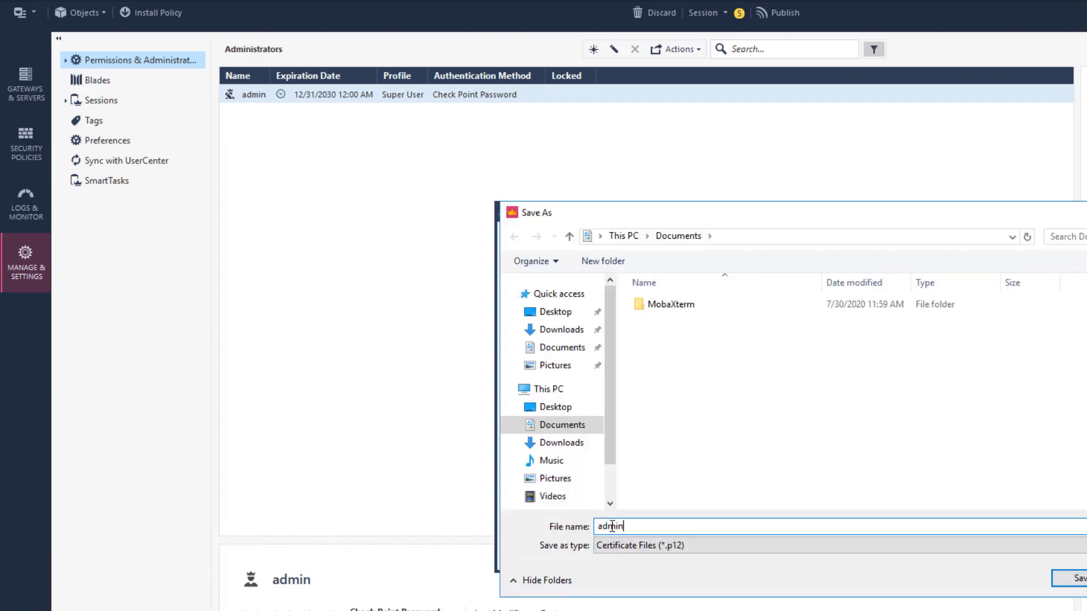
pyautogui.click(1078, 583)
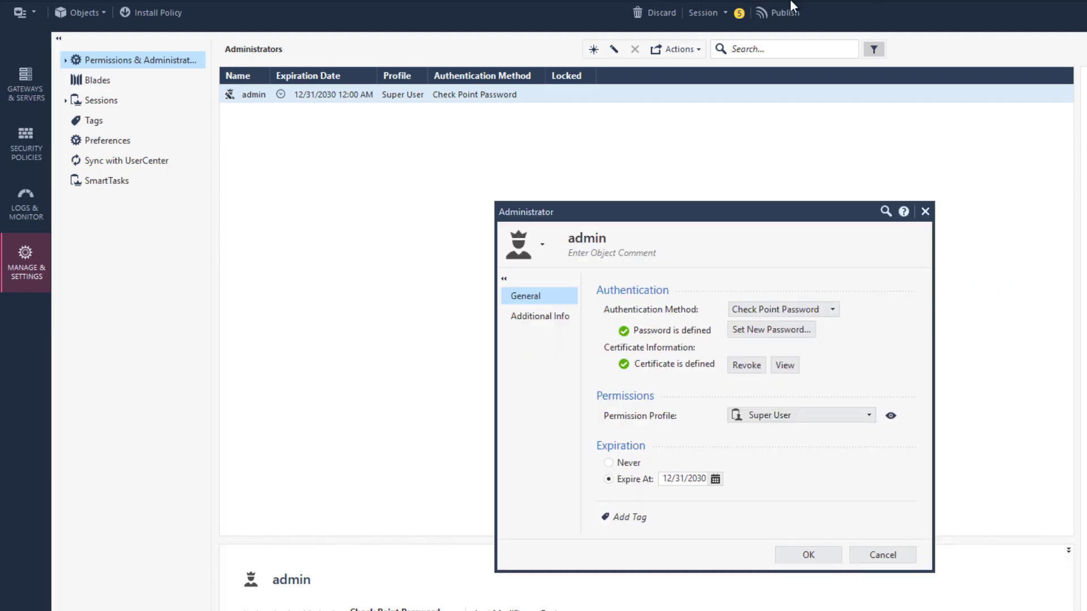
pyautogui.click(814, 561)
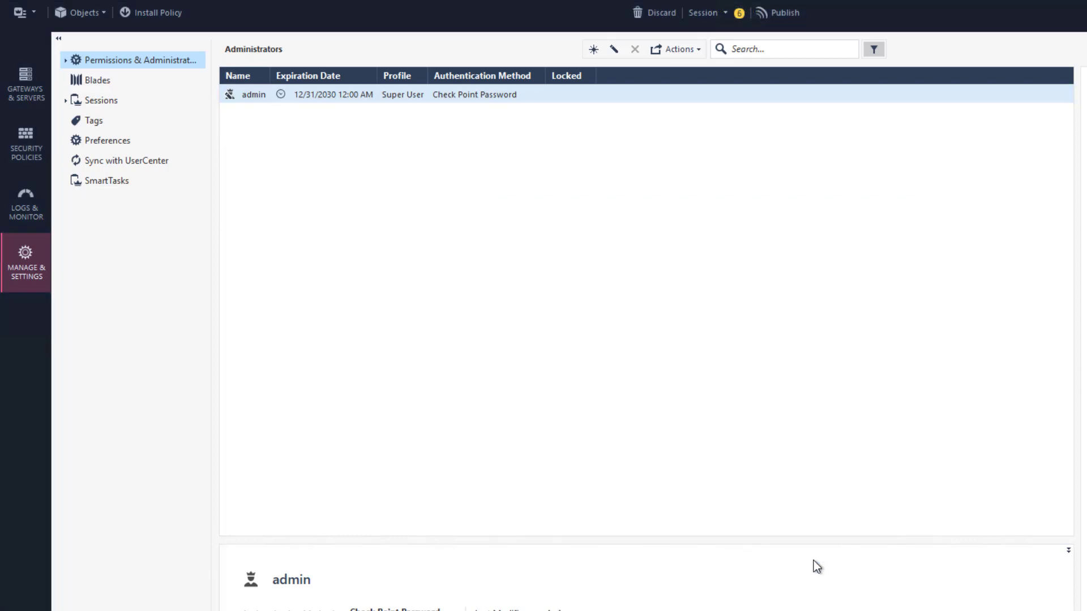
pyautogui.click(782, 11)
# Publish the session changes and copy the admin certificate DN CN=admin,OU=users,O=managment-vm..qro6w8
pyautogui.click(773, 494)
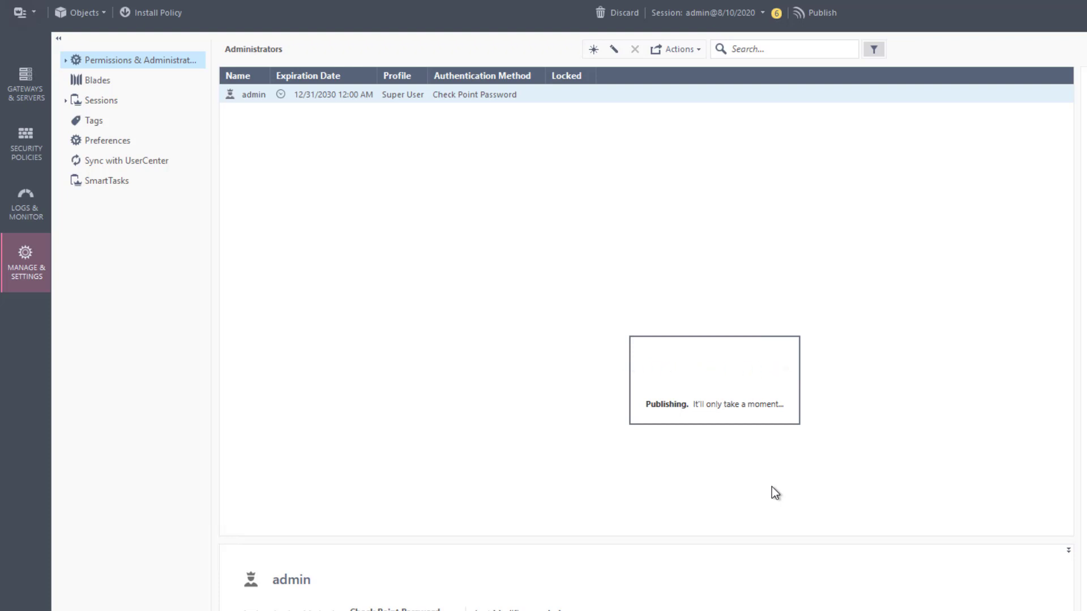
pyautogui.doubleClick(297, 94)
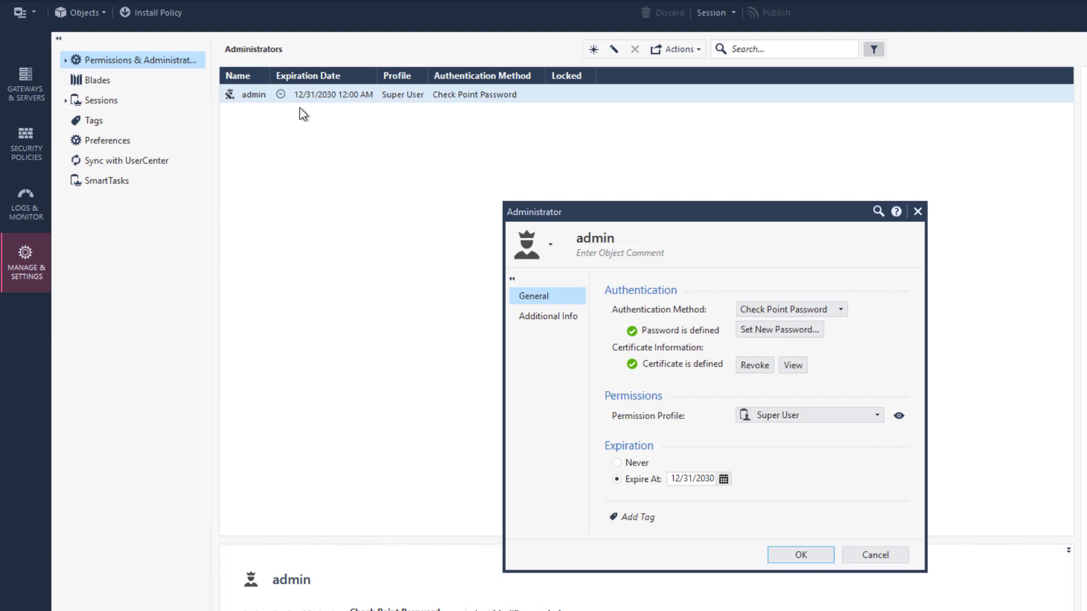
pyautogui.click(789, 367)
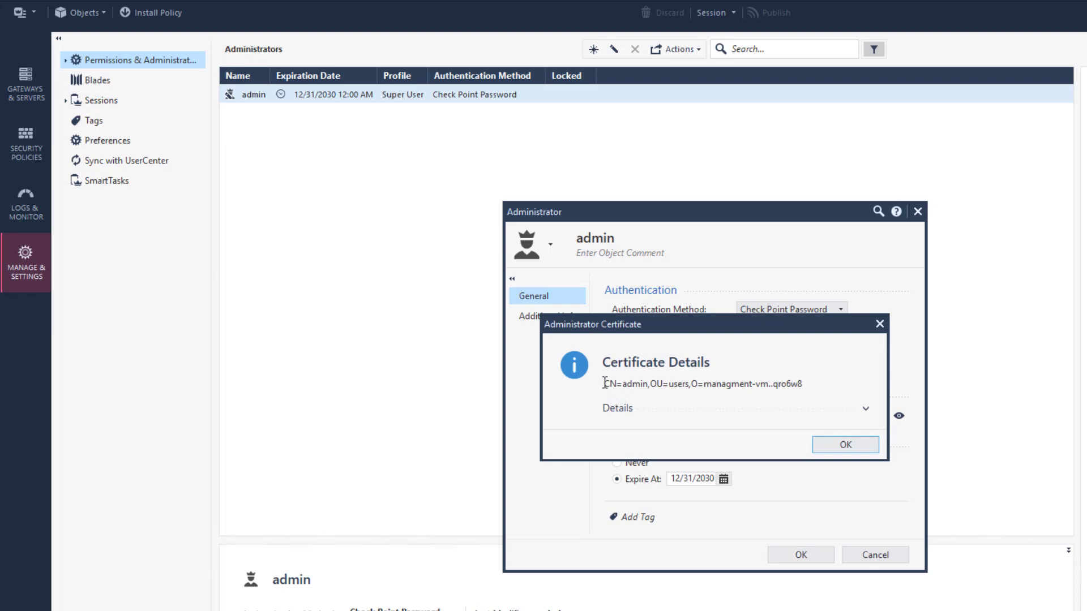
pyautogui.doubleClick(678, 384)
pyautogui.click(866, 408)
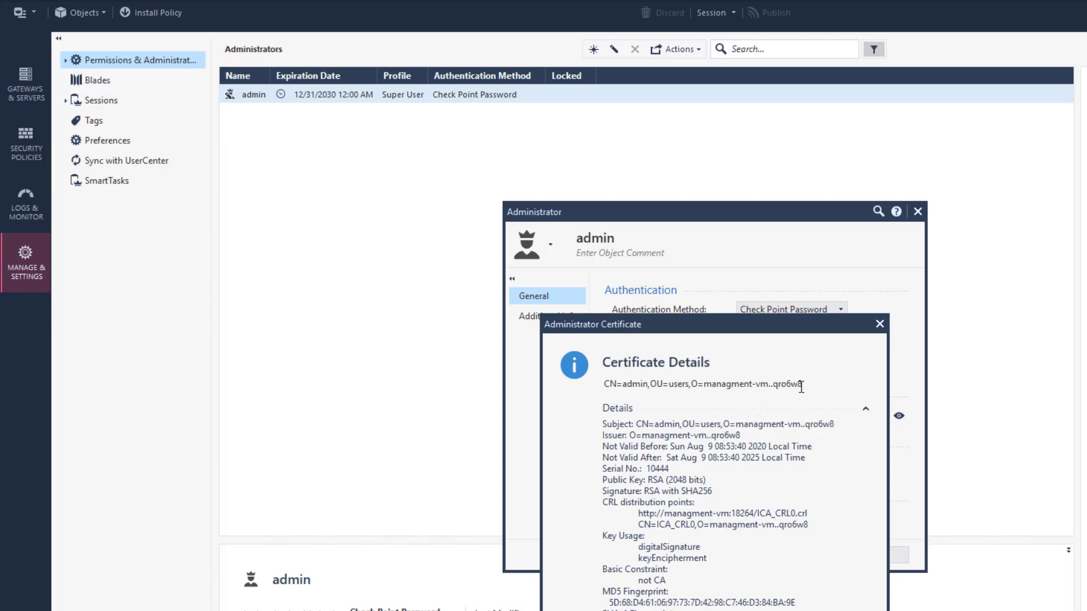
pyautogui.moveTo(801, 387); pyautogui.dragTo(599, 388)
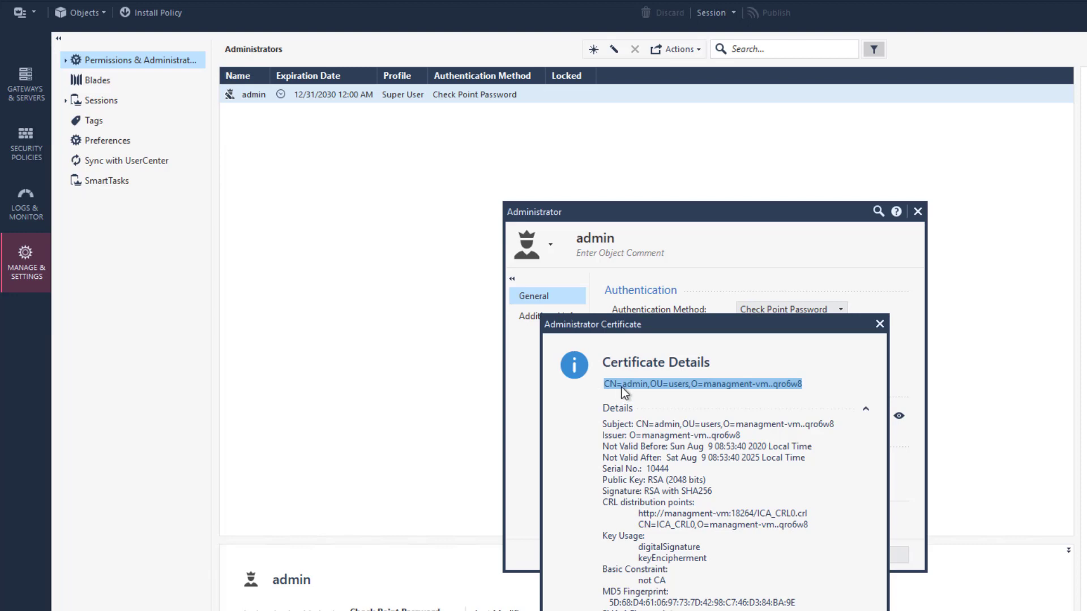
pyautogui.rightClick(620, 386)
pyautogui.click(651, 414)
pyautogui.press('Escape')
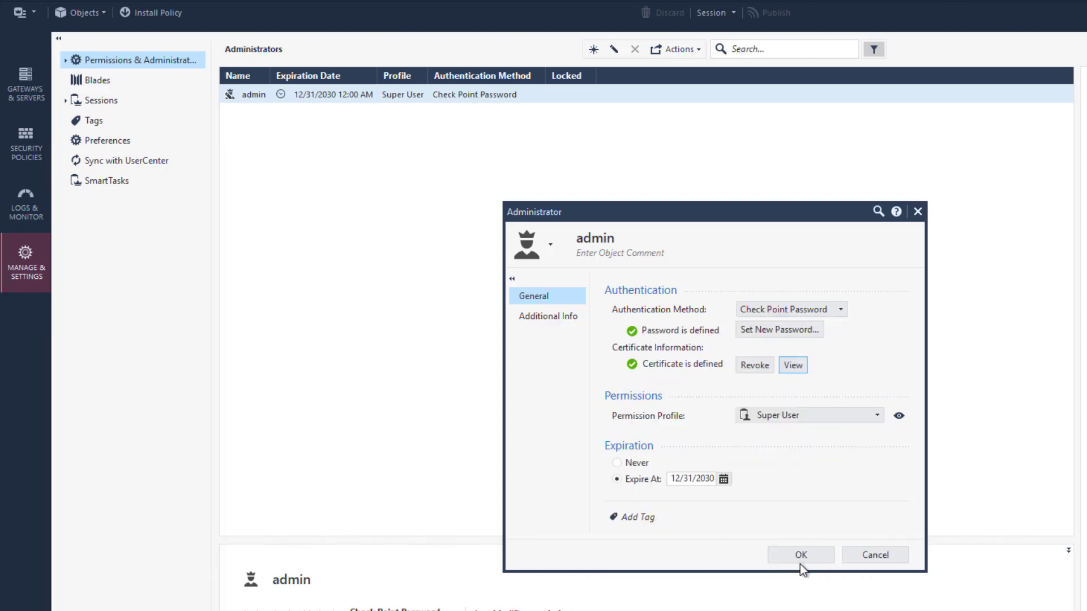
pyautogui.click(800, 556)
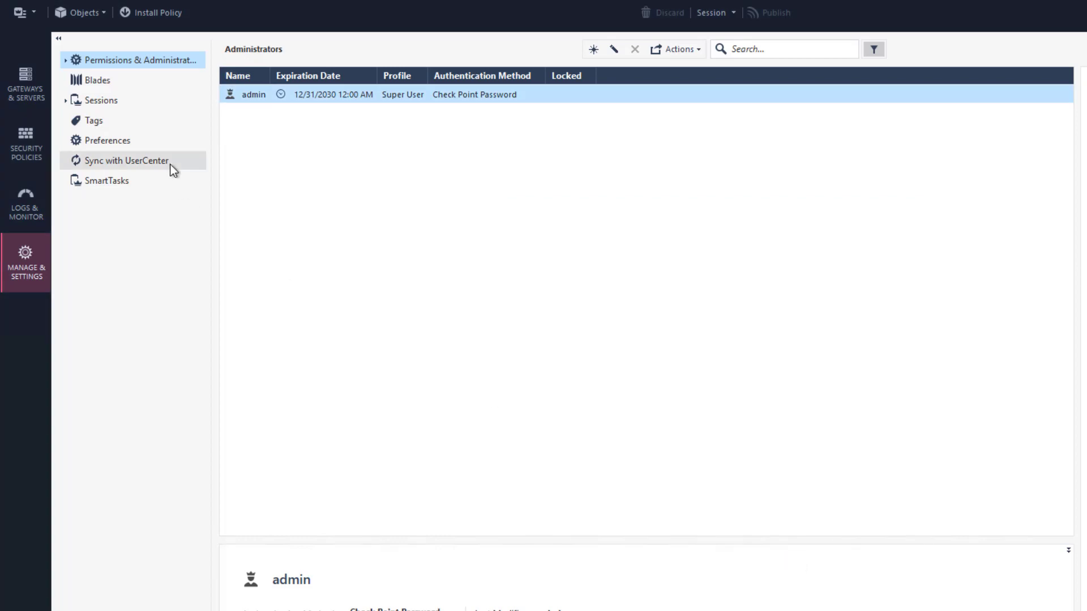
# Install the database from the main menu onto the managment-vm server
pyautogui.click(25, 19)
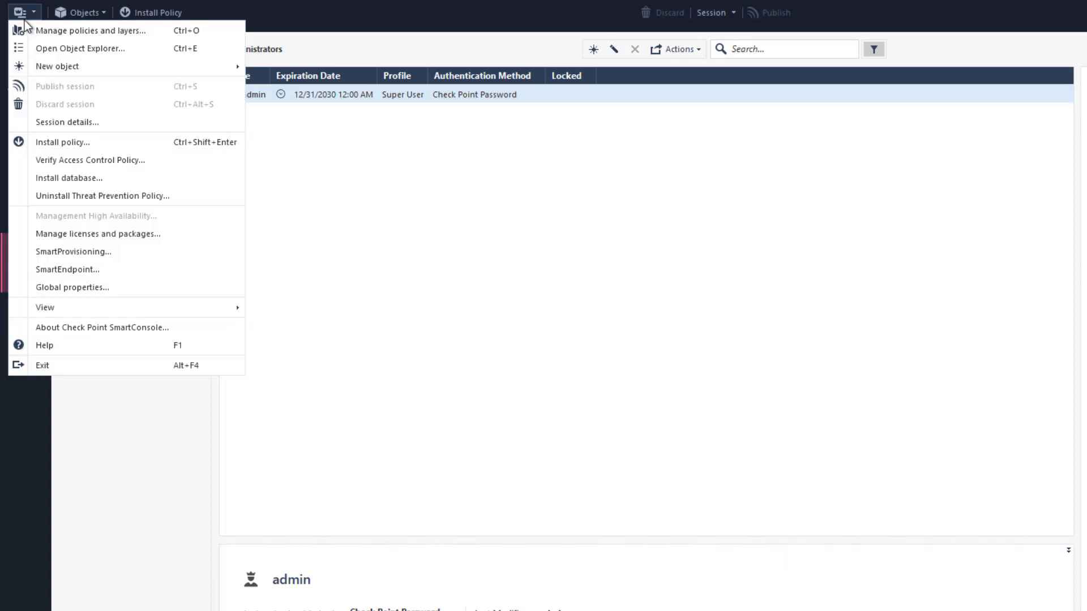
pyautogui.click(91, 178)
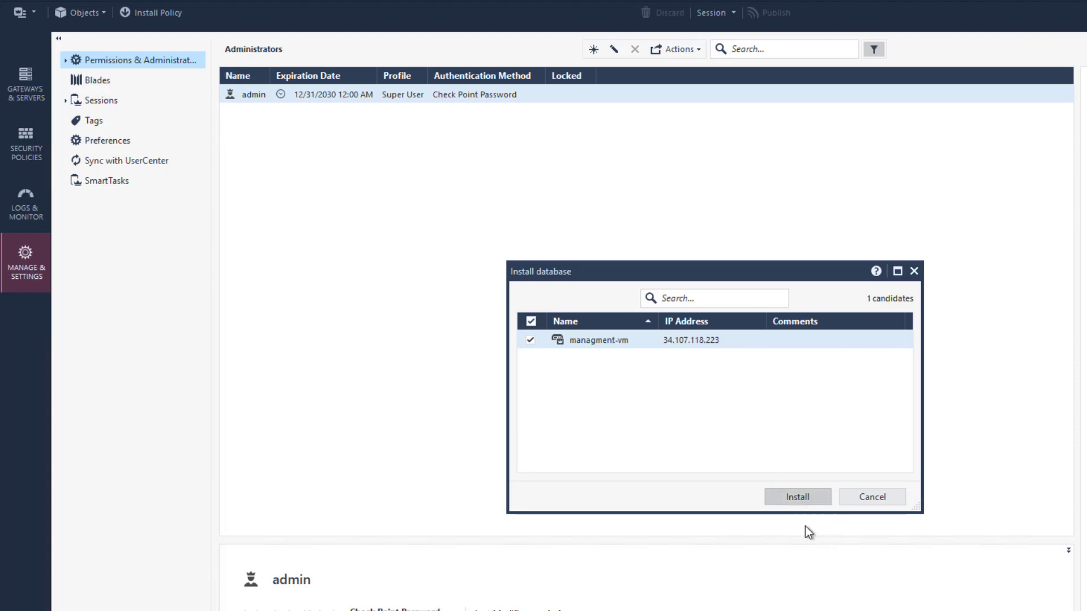
pyautogui.click(797, 496)
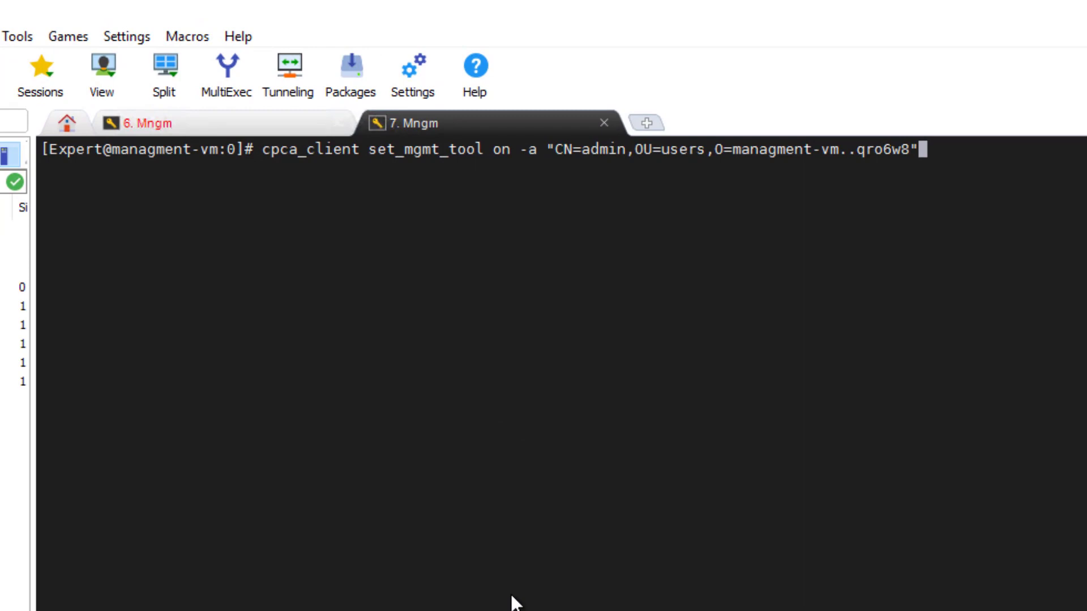
# Run cpca_client set_mgmt_tool on with the admin DN, then verify it with set_mgmt_tool print
pyautogui.press('Return')
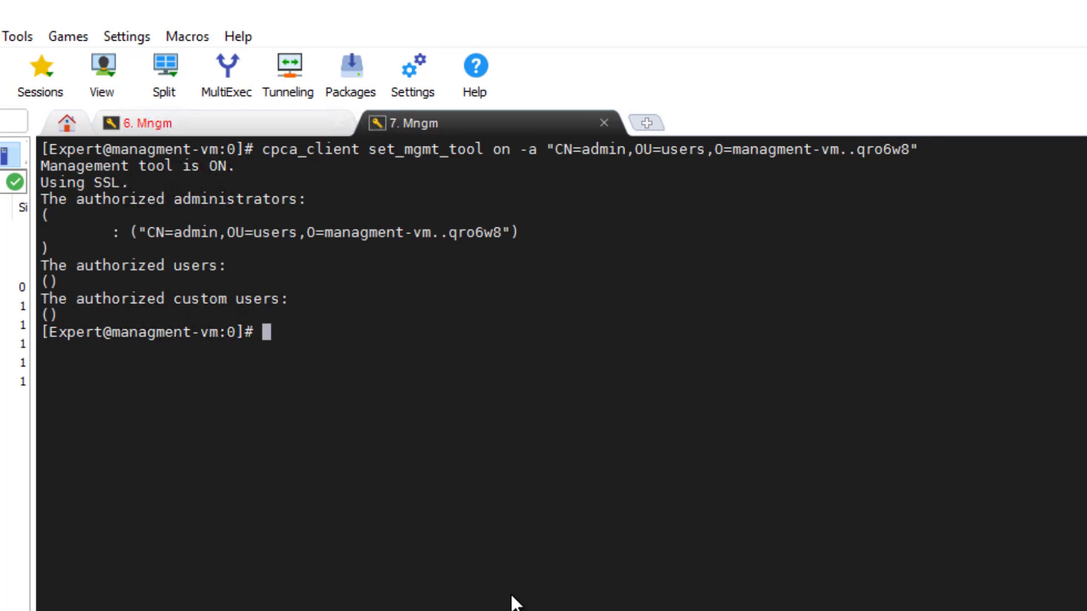
pyautogui.write('cpca_client set_mgmt_tool print')
pyautogui.press('Return')
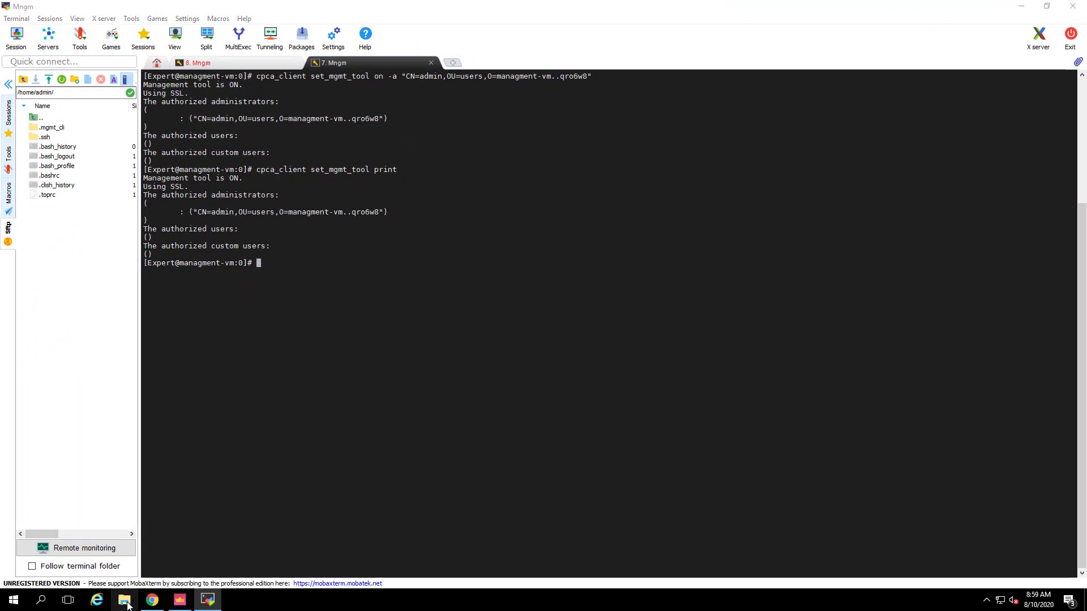
# Start importing admin.p12 from Documents, entering its password and marking the private key exportable
pyautogui.click(124, 599)
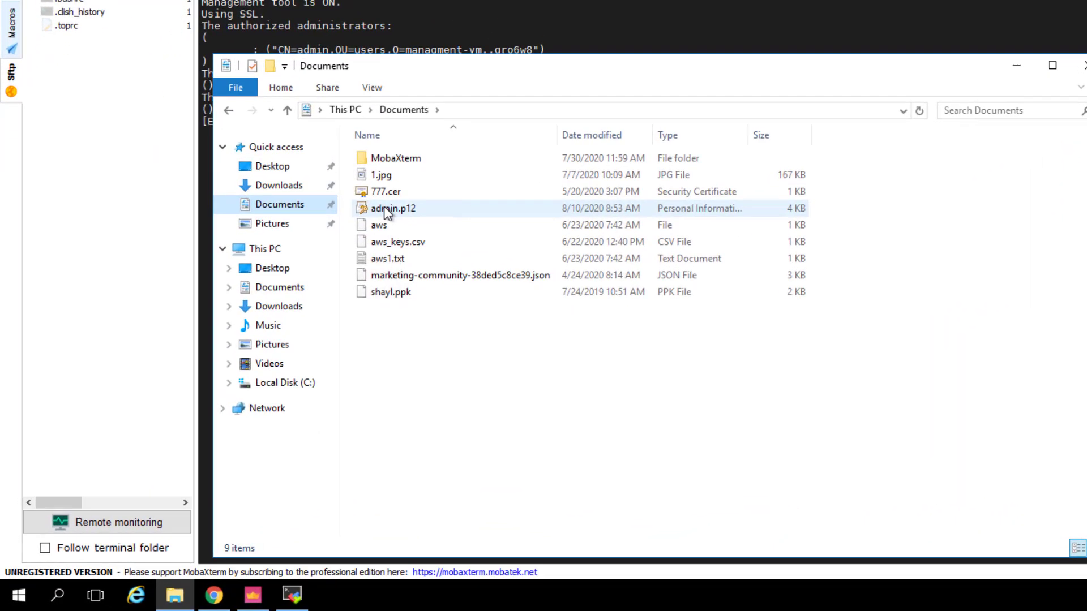
pyautogui.rightClick(274, 325)
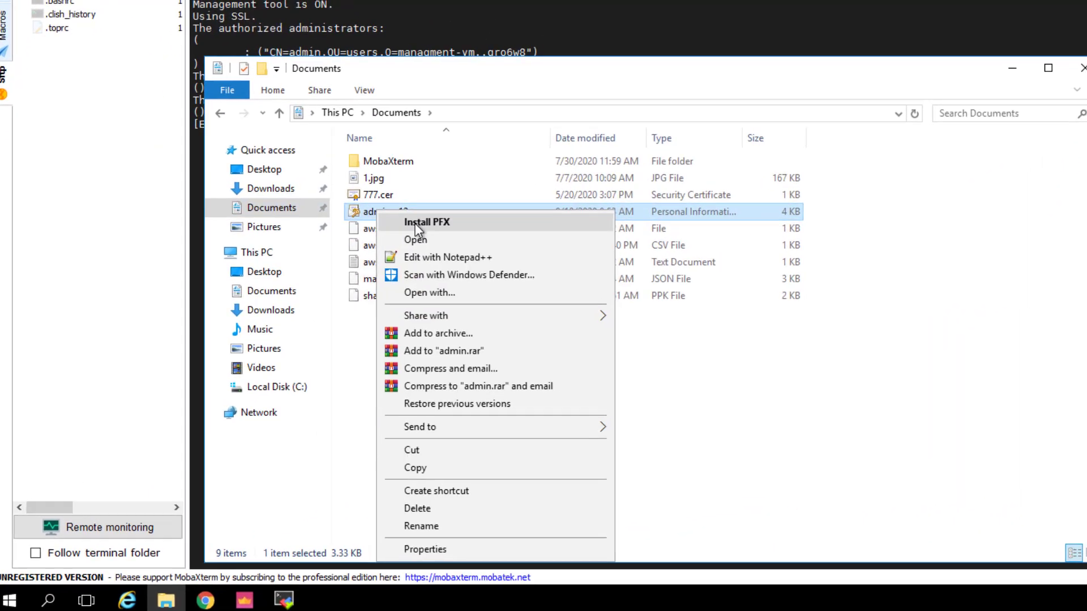
pyautogui.click(425, 219)
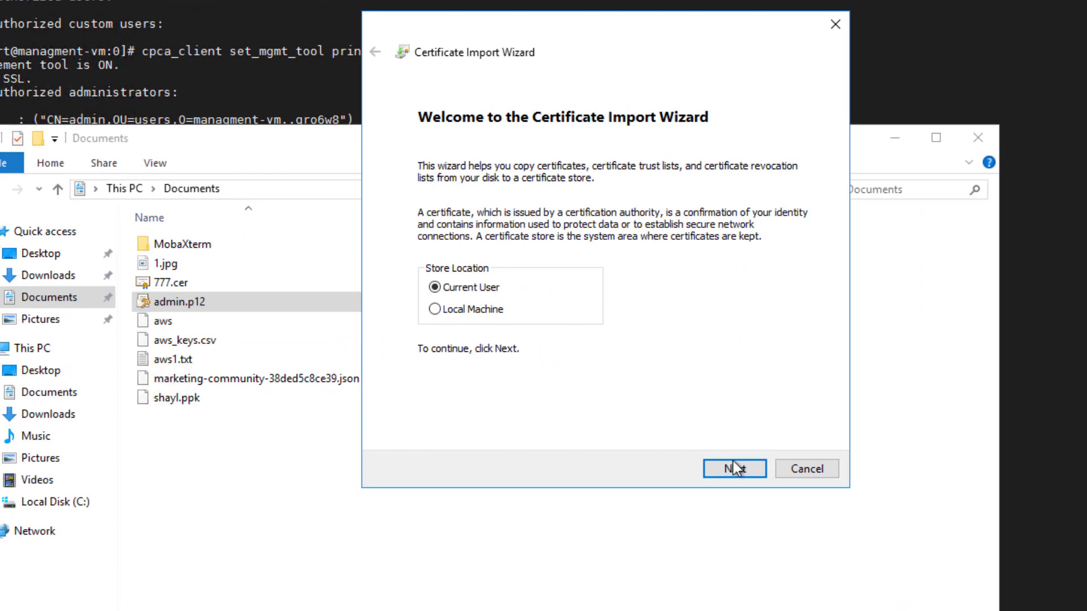
pyautogui.click(735, 470)
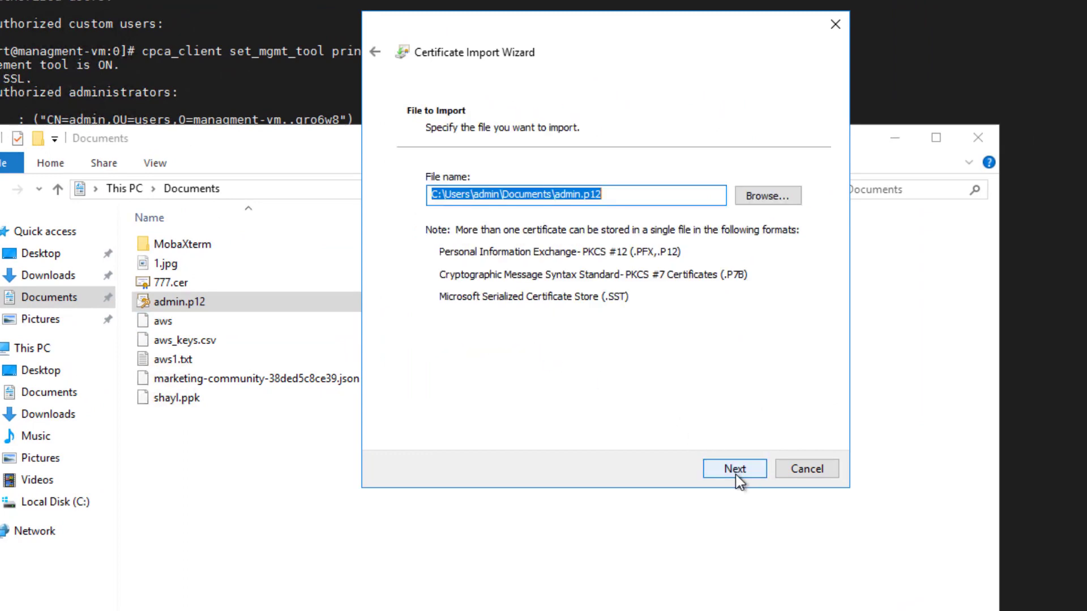
pyautogui.click(735, 469)
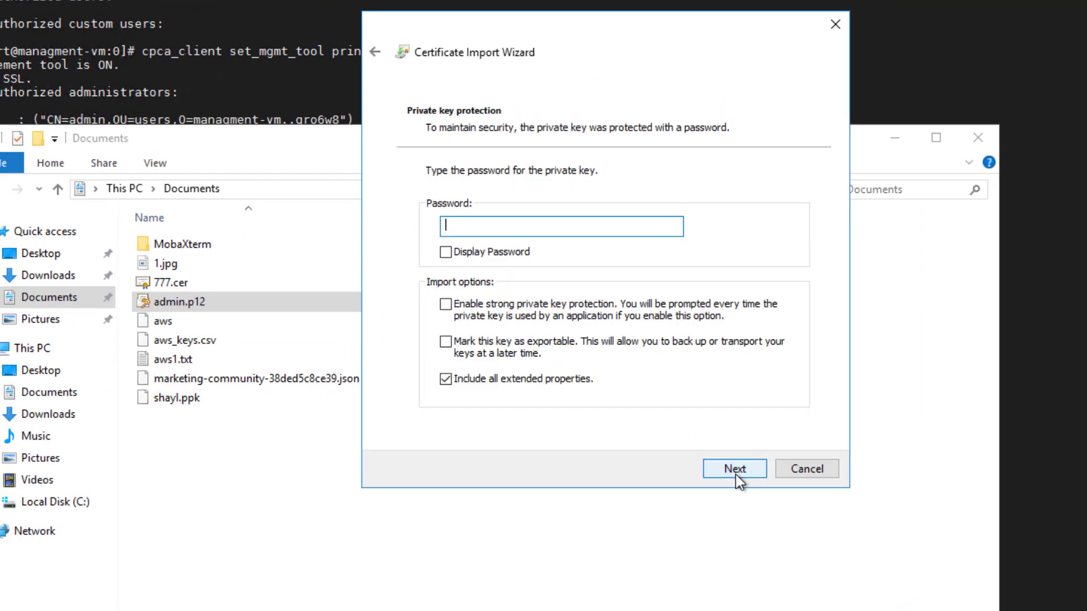
pyautogui.click(535, 347)
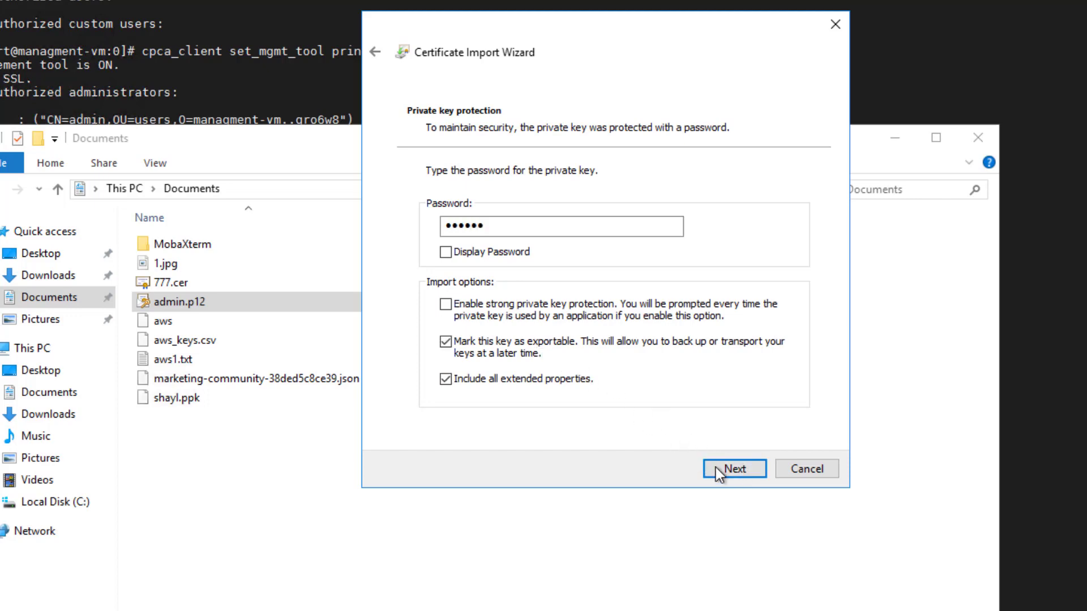
# Place the certificate in the Personal store and complete the import
pyautogui.click(736, 474)
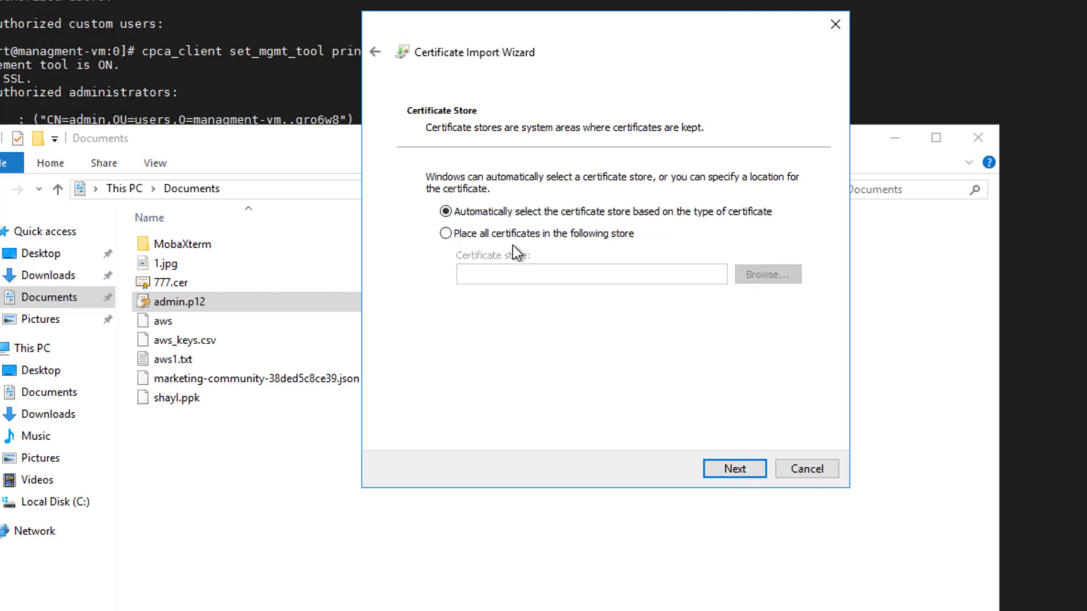
pyautogui.click(480, 232)
pyautogui.click(786, 281)
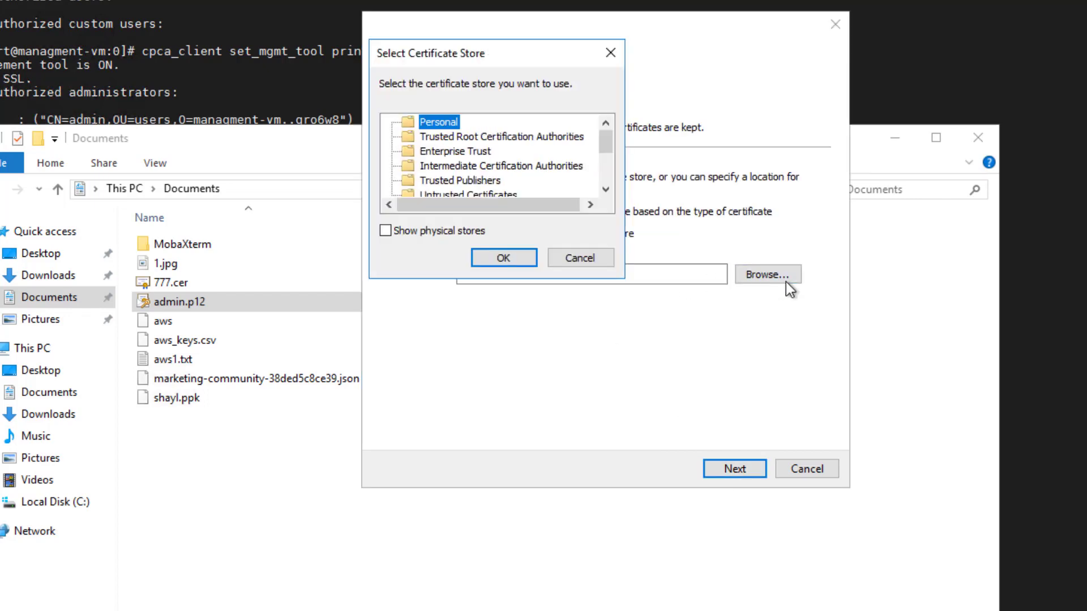
pyautogui.click(500, 258)
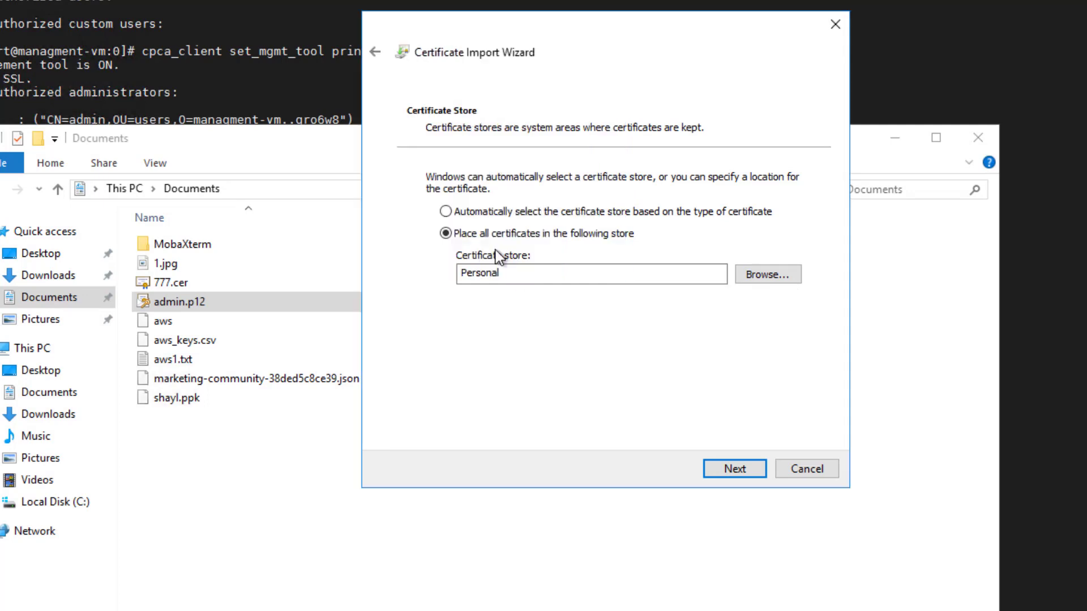
pyautogui.click(721, 467)
pyautogui.click(721, 468)
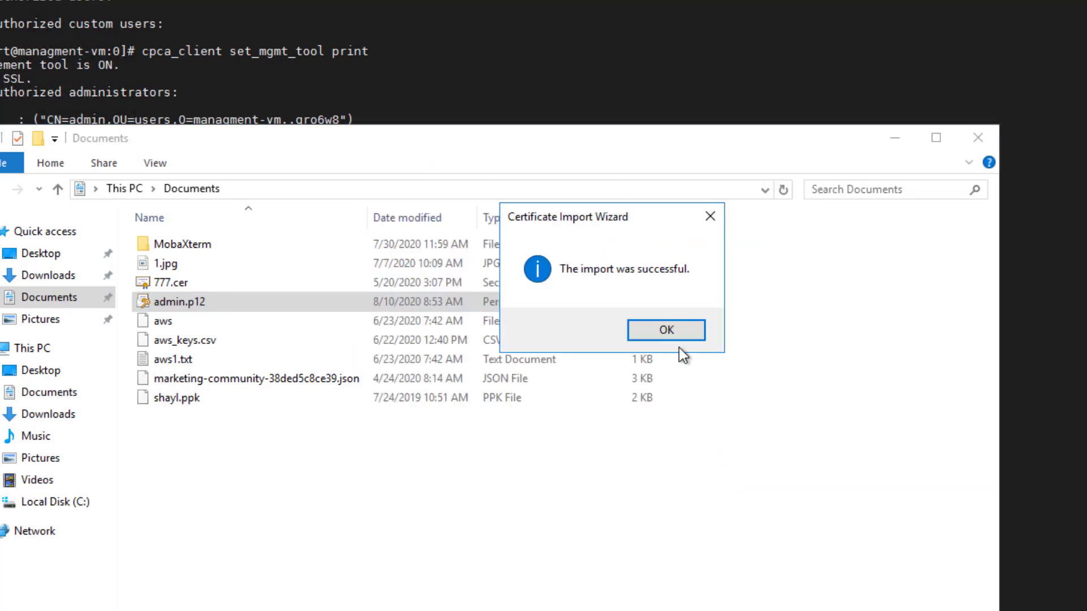
pyautogui.click(669, 331)
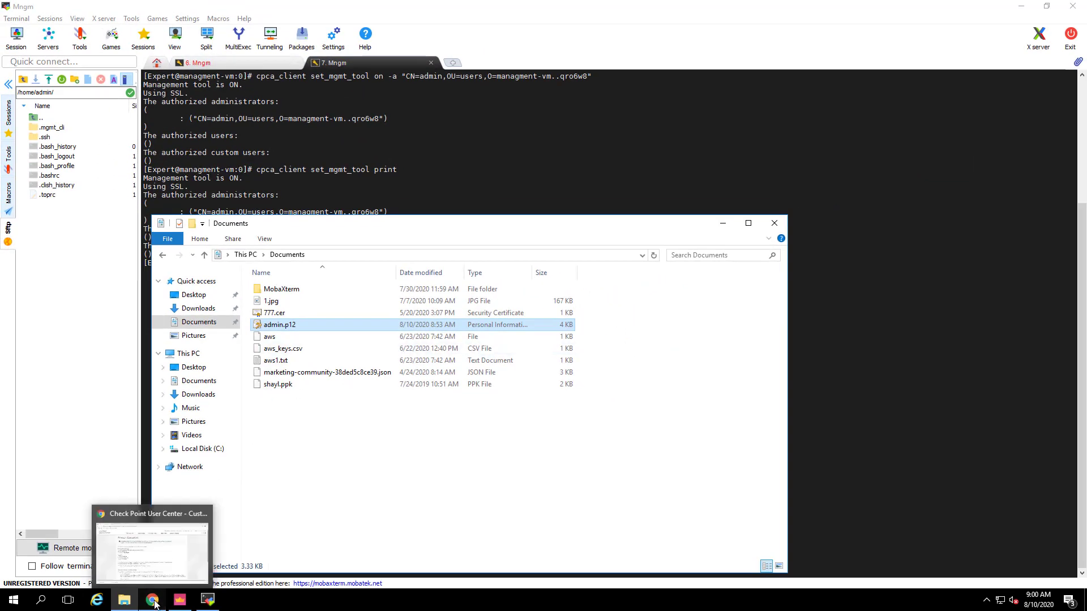
pyautogui.click(153, 602)
pyautogui.click(153, 10)
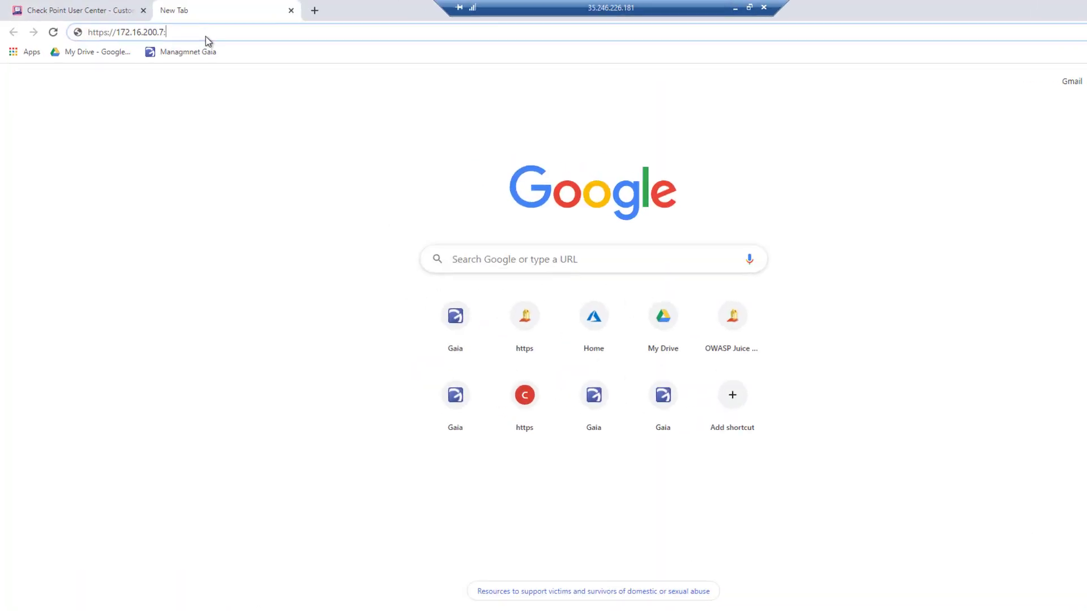
pyautogui.write(':18265')
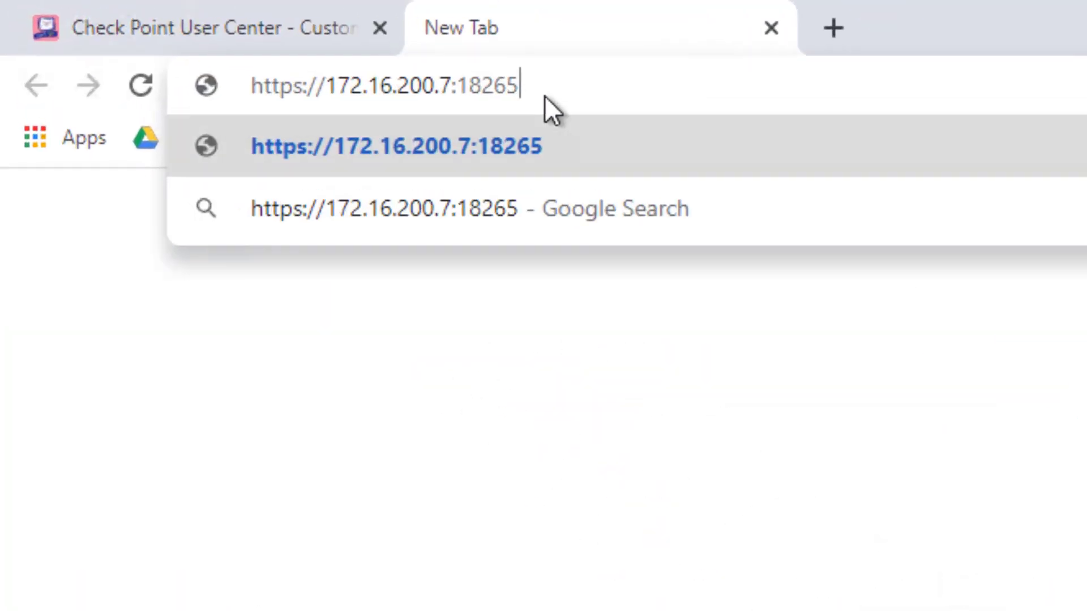
pyautogui.press('Return')
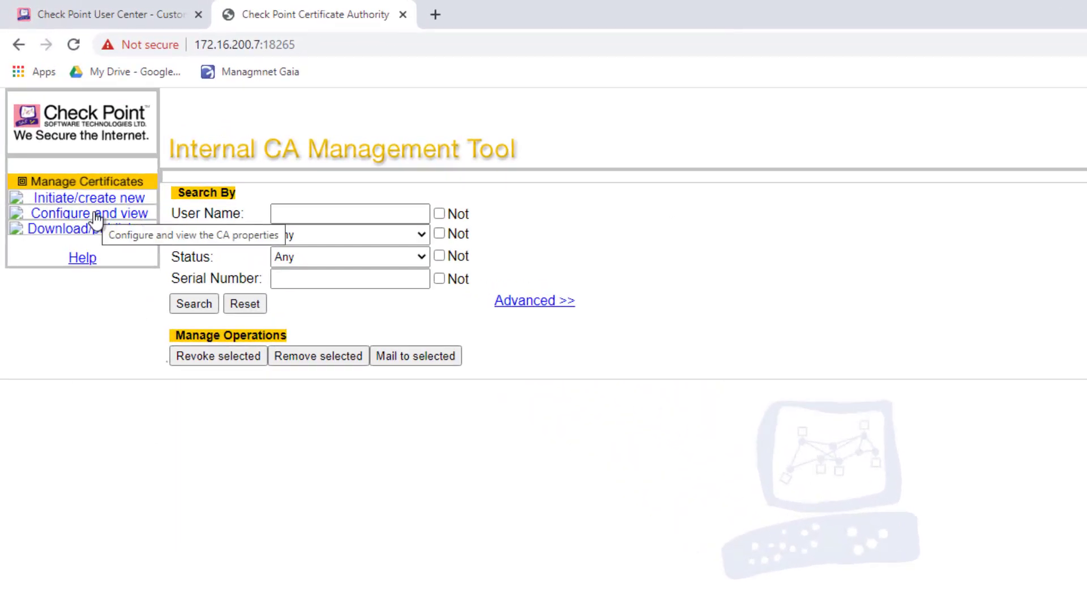
# Enable Server Authentication for IKE certificate extended key usage and apply the CA configuration
pyautogui.click(96, 217)
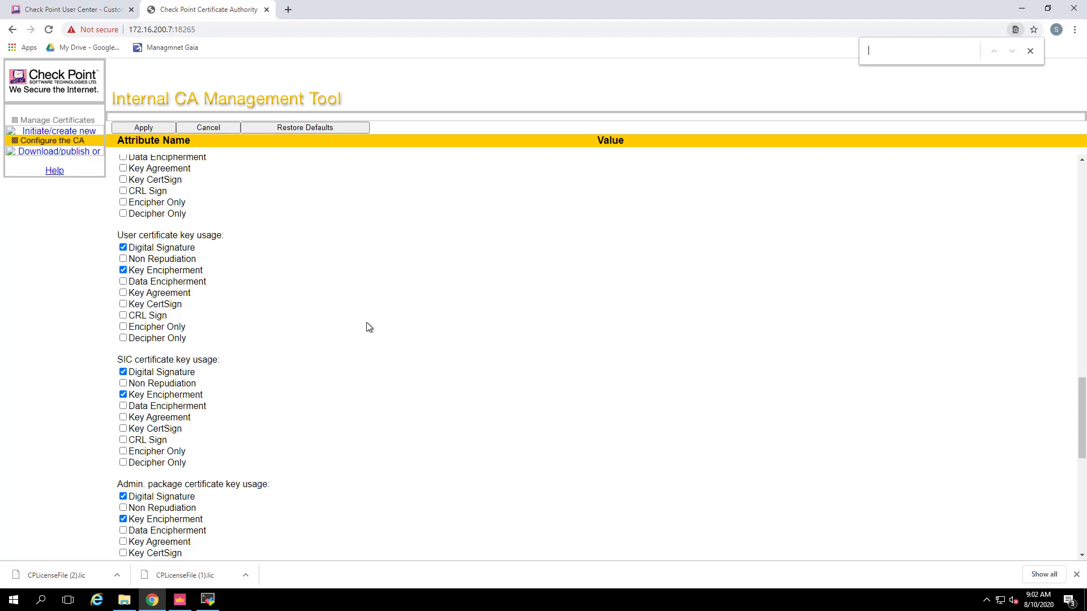
pyautogui.write('extend')
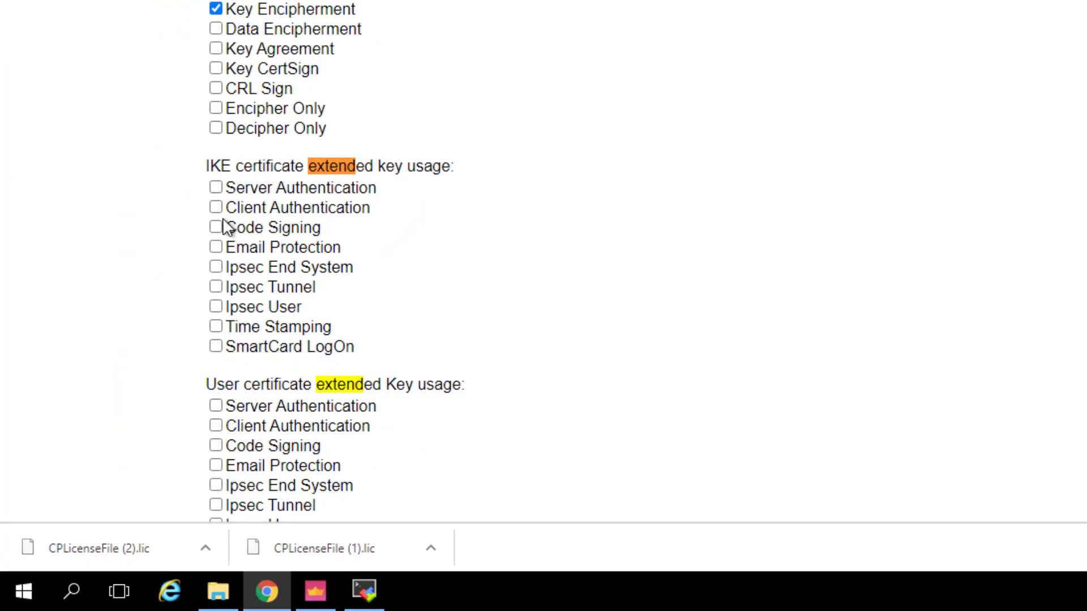
pyautogui.click(216, 188)
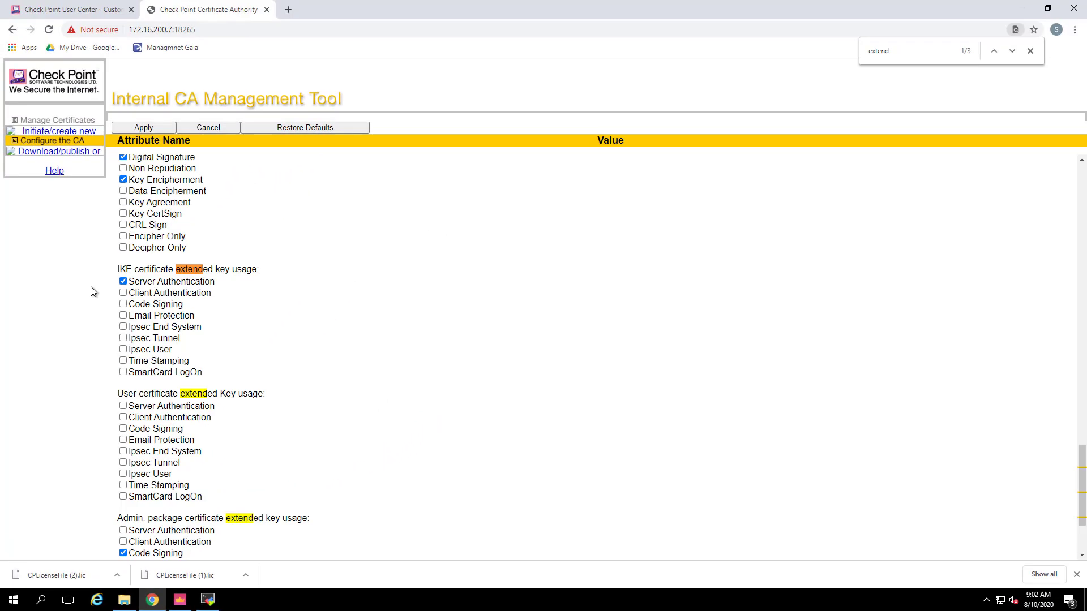
pyautogui.click(143, 128)
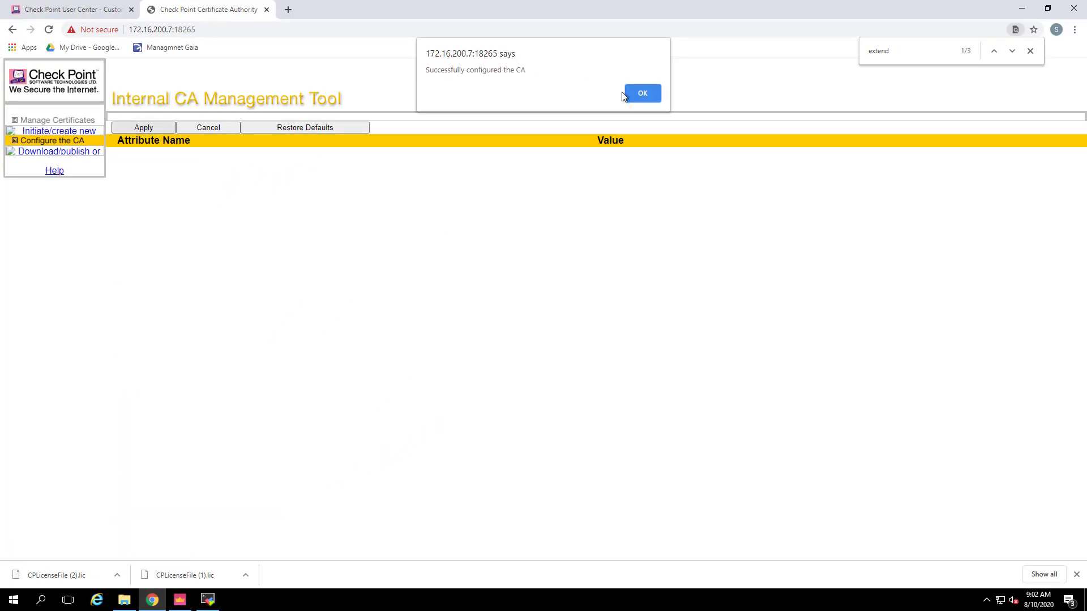
pyautogui.click(644, 94)
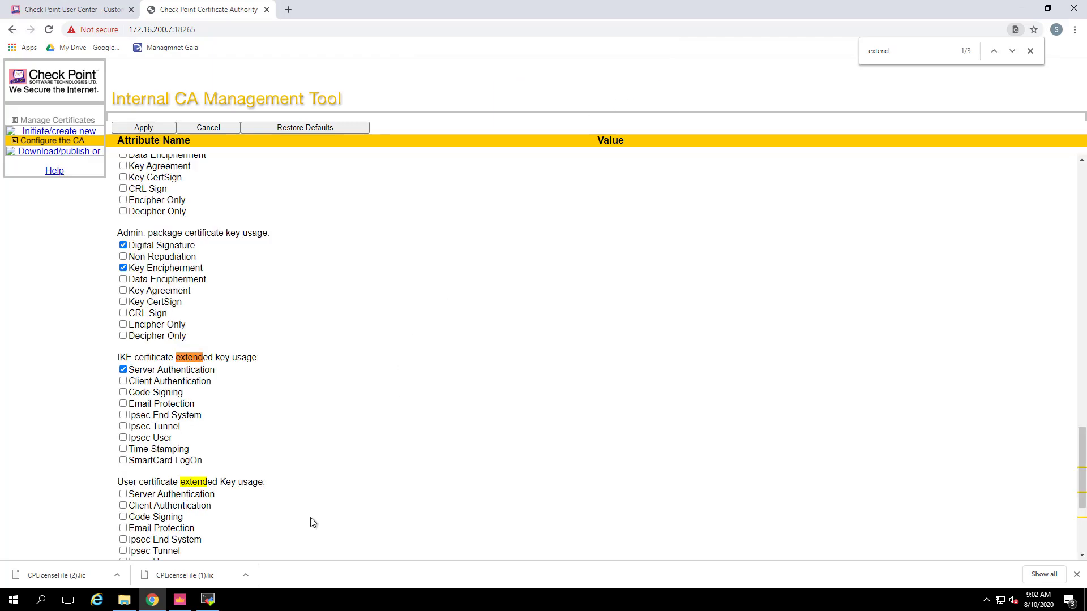
pyautogui.click(208, 600)
# Run 'cpca_client set_mgmt_tool off', editing the pasted 'on' command to 'off'
pyautogui.rightClick(298, 459)
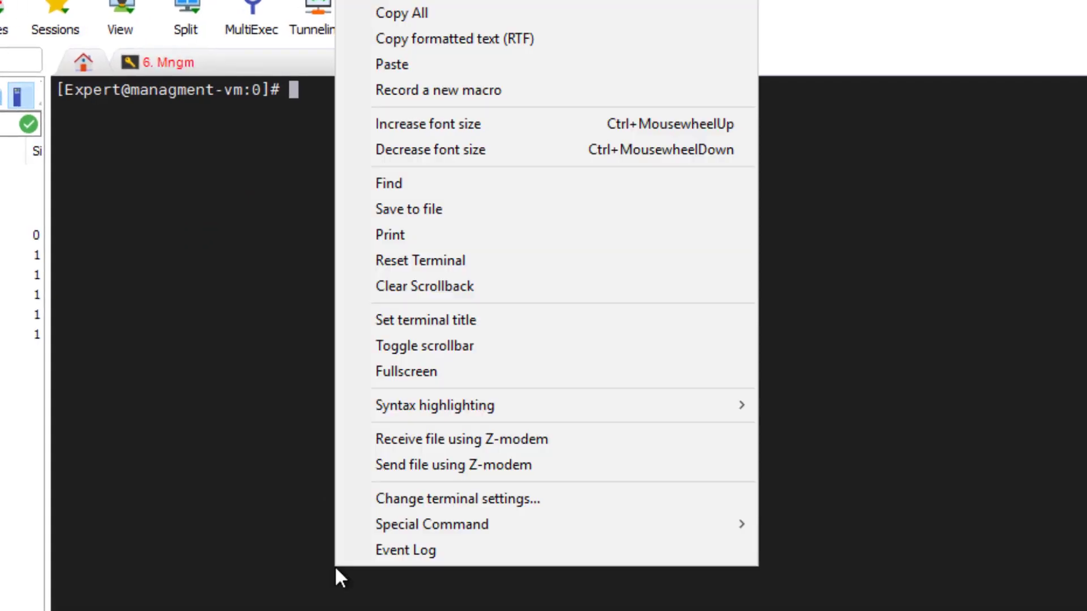
pyautogui.click(398, 64)
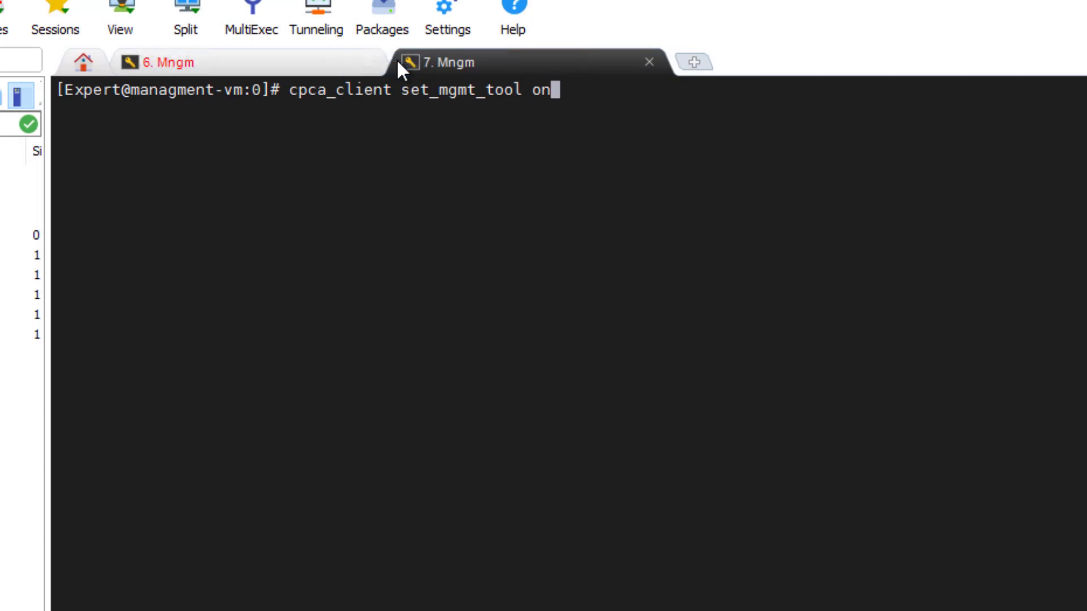
pyautogui.press('BackSpace')
pyautogui.write('ff')
pyautogui.press('Return')
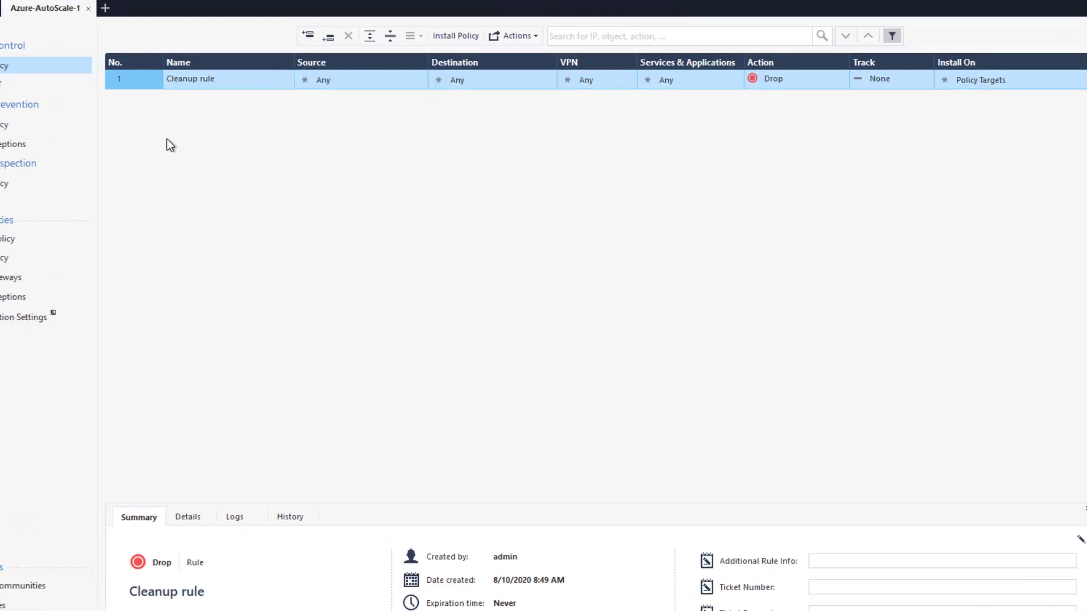
# Add a new rule above Cleanup with Source Remote-Access and Destination Spokes-vNets
pyautogui.rightClick(141, 78)
pyautogui.click(253, 89)
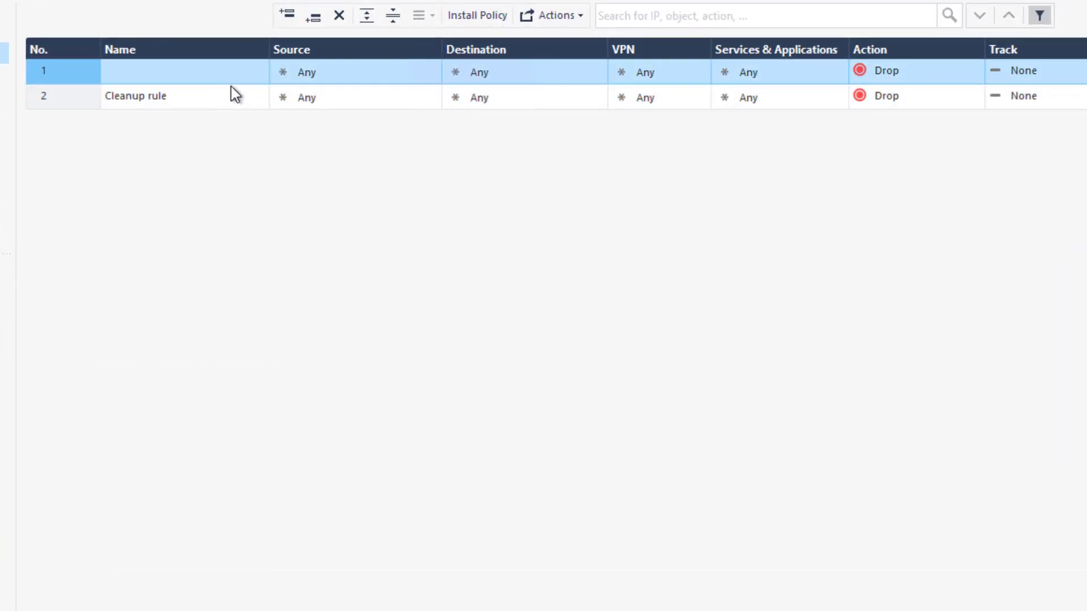
pyautogui.click(432, 69)
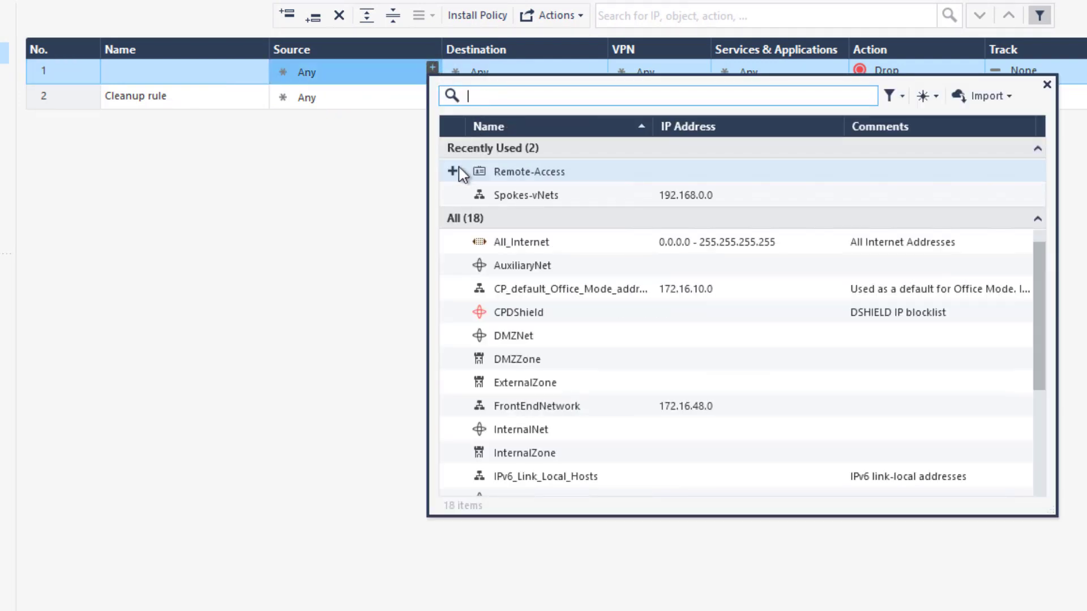
pyautogui.click(452, 172)
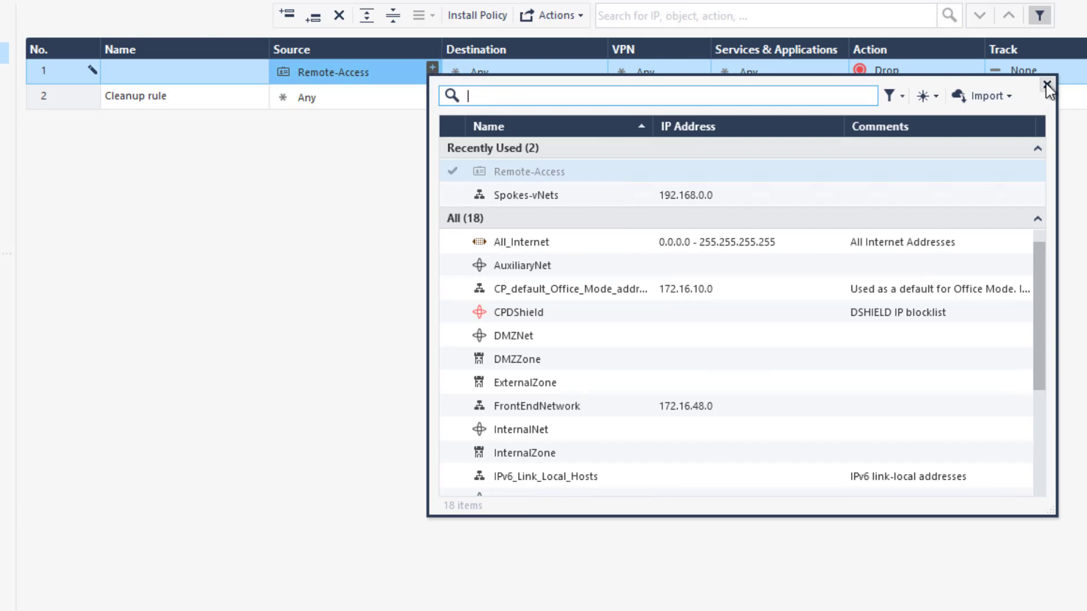
pyautogui.click(1046, 85)
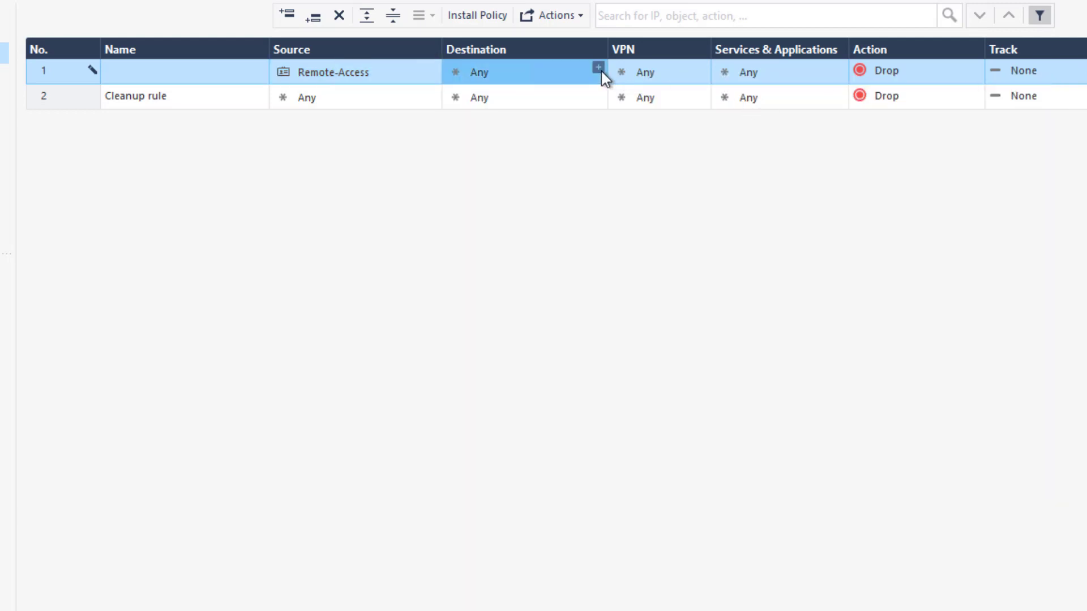
pyautogui.click(600, 70)
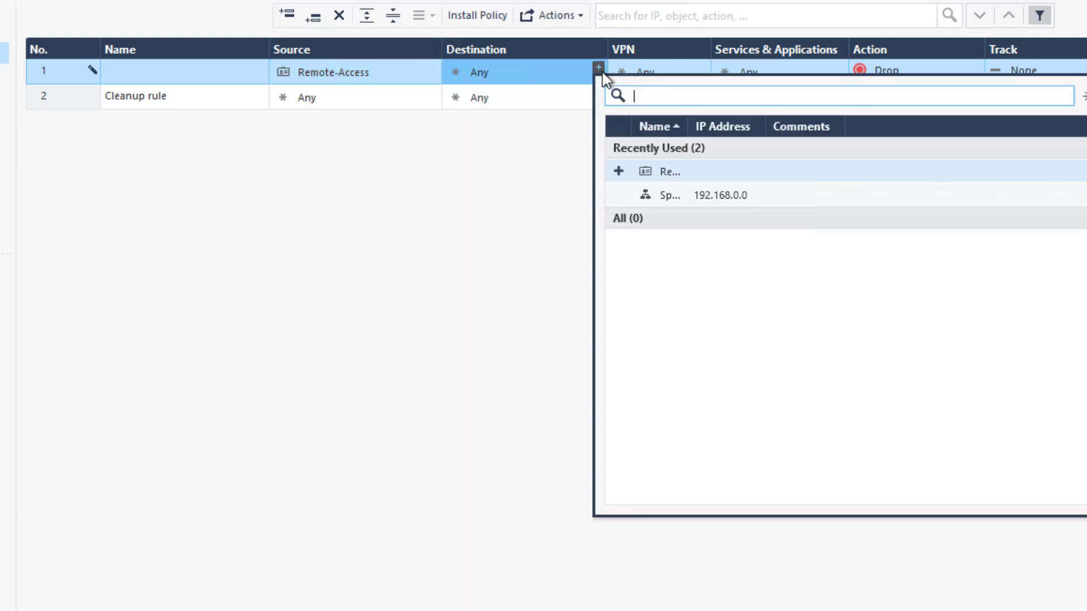
pyautogui.click(618, 195)
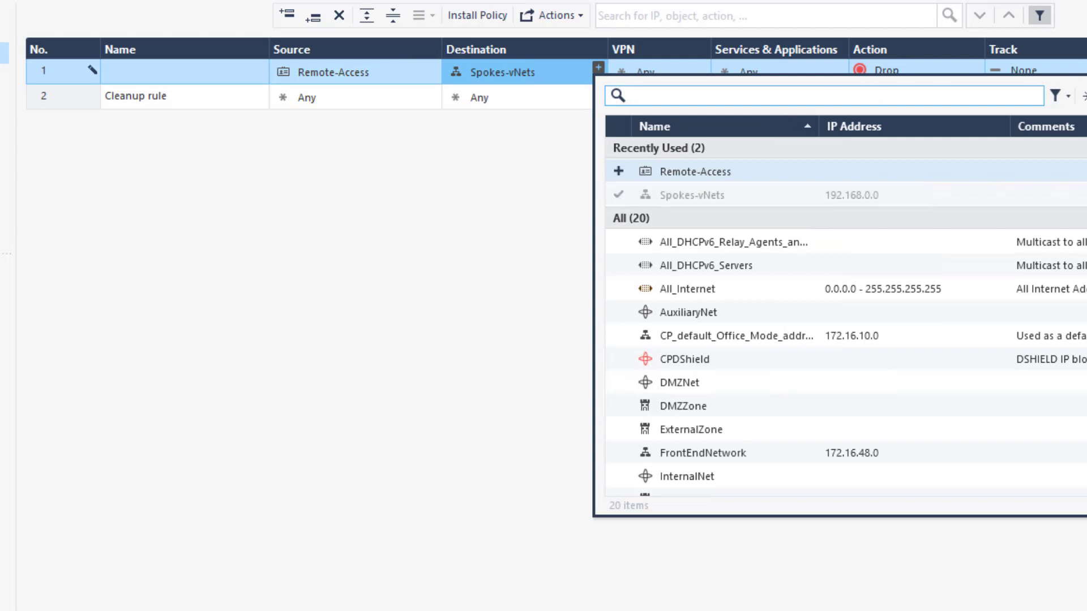
pyautogui.press('Escape')
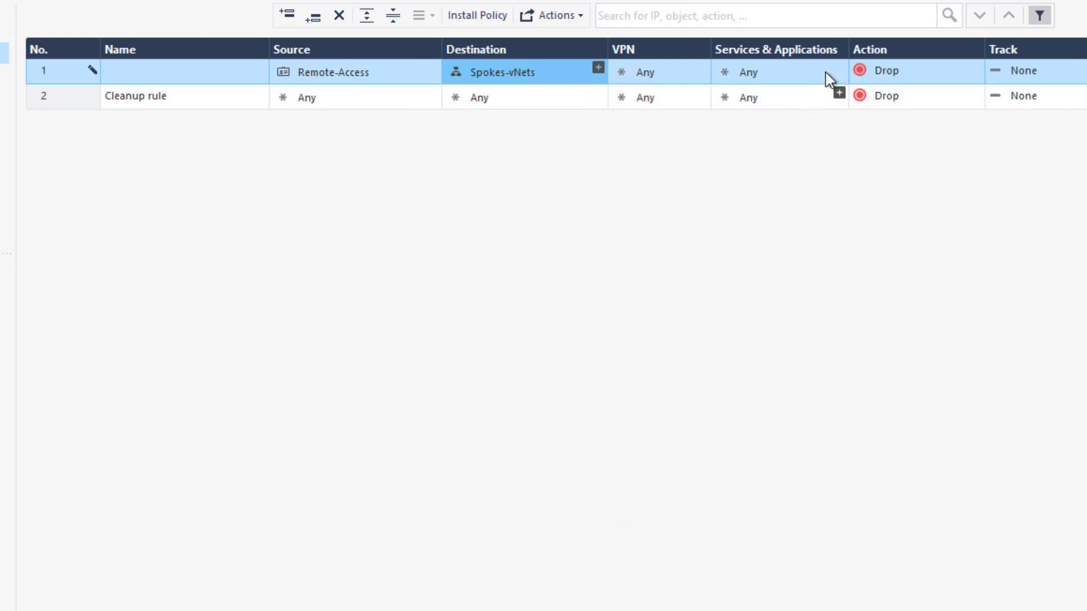
# Give the new rule service https, Action Accept and Track Log
pyautogui.click(838, 66)
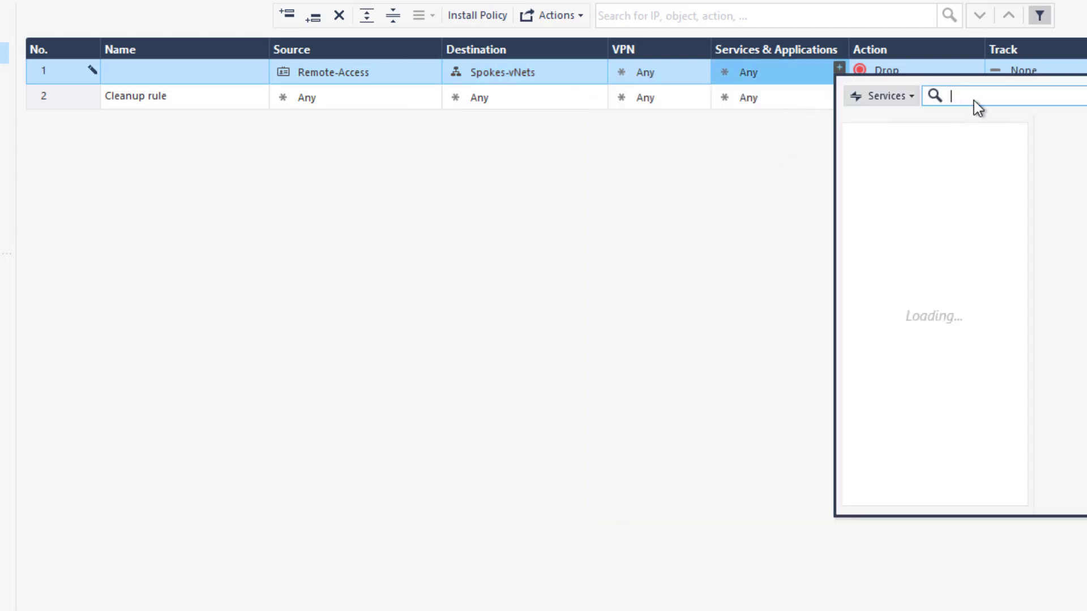
pyautogui.write('https')
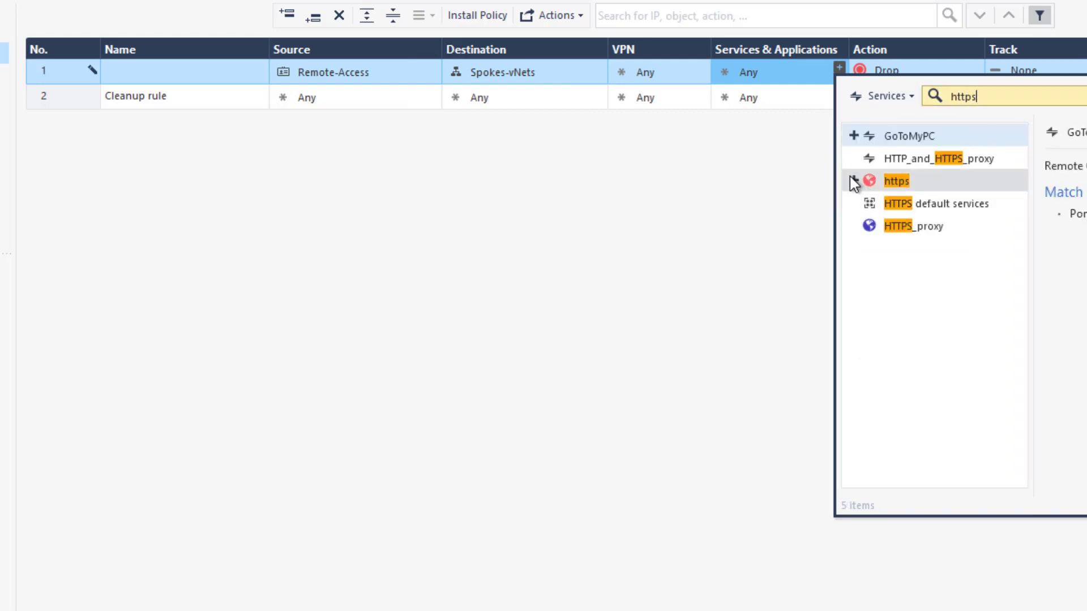
pyautogui.click(853, 180)
pyautogui.press('Escape')
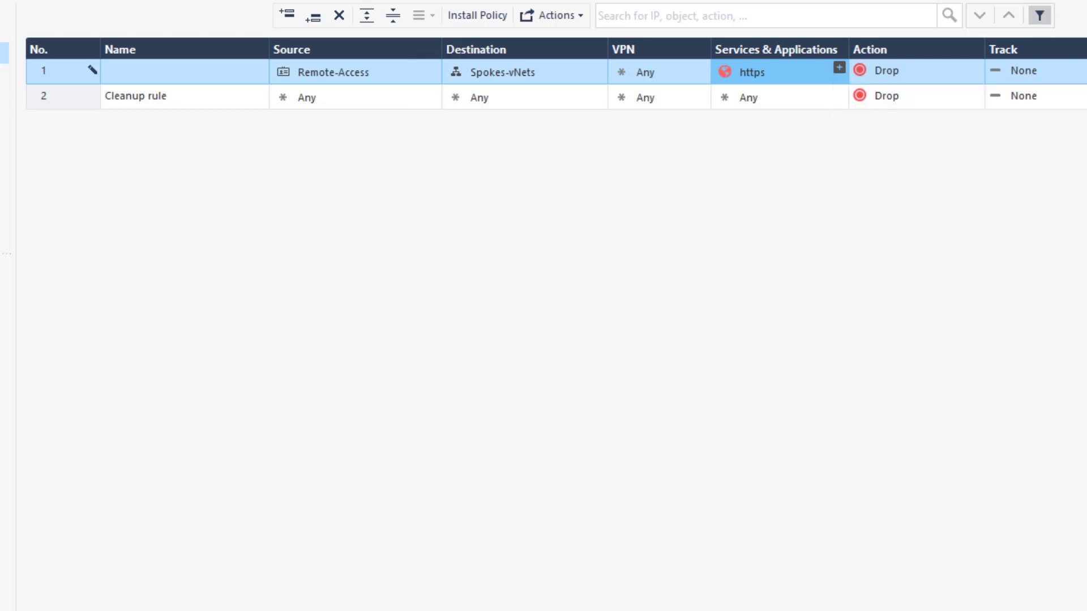
pyautogui.click(886, 60)
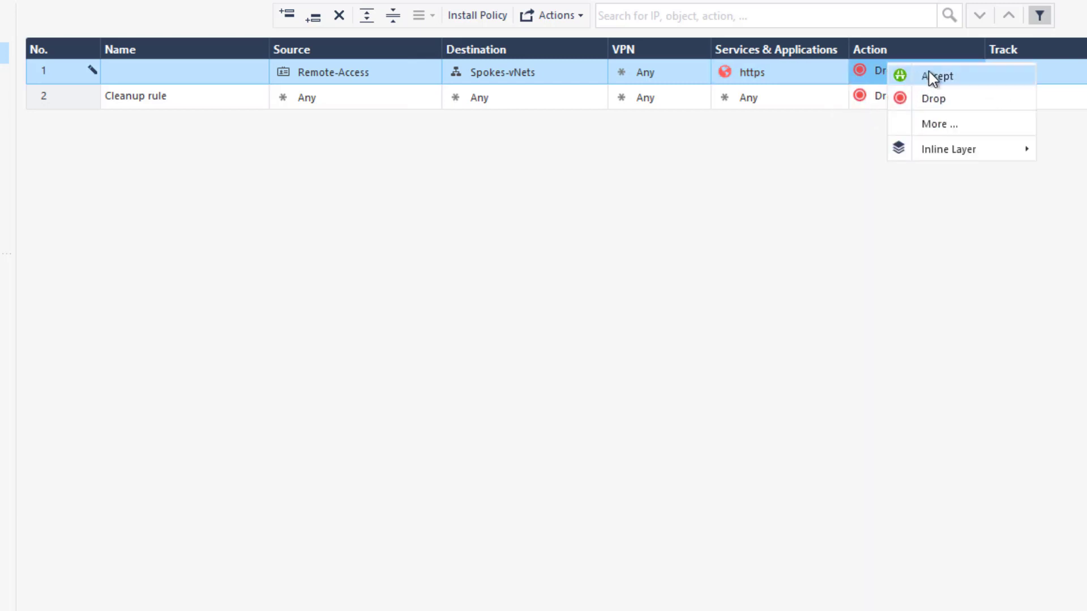
pyautogui.click(923, 79)
pyautogui.click(1003, 71)
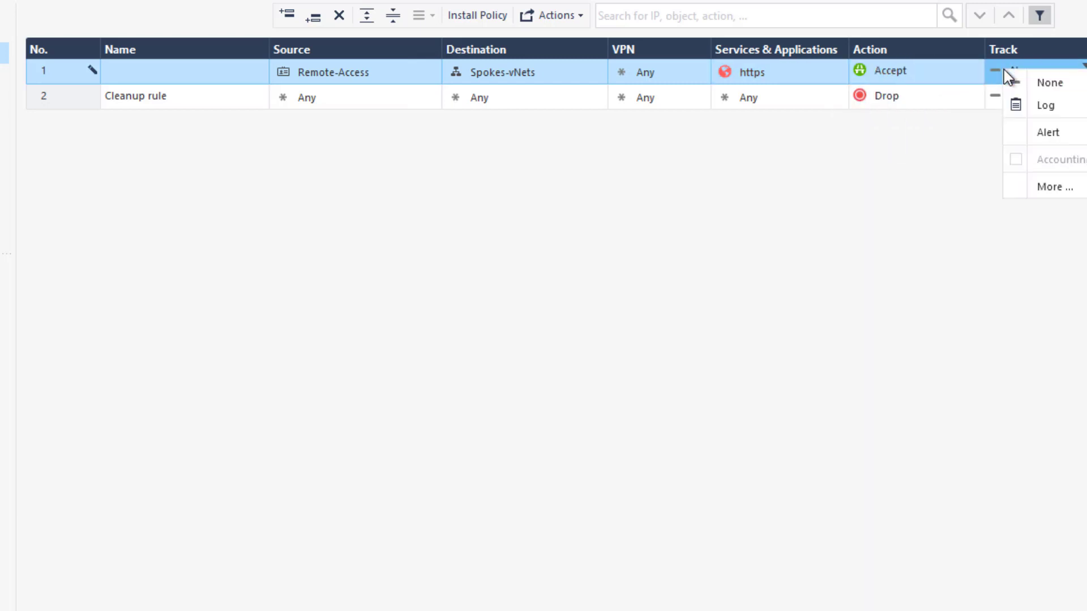
pyautogui.click(1047, 104)
# Set the Cleanup rule's Track to Log and publish the changes
pyautogui.click(1021, 102)
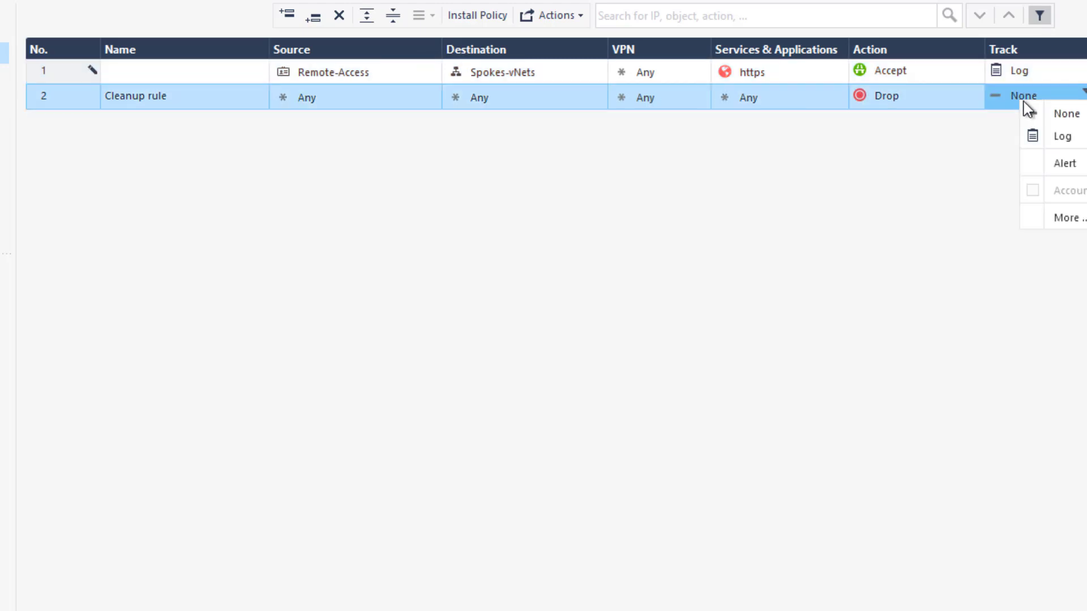
pyautogui.click(1061, 136)
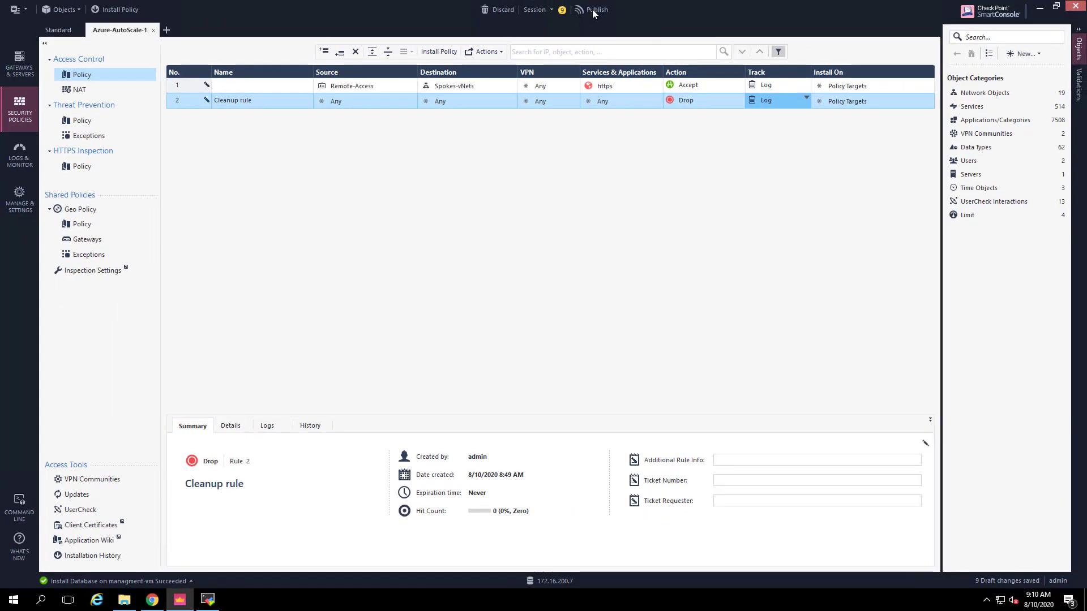
pyautogui.click(597, 8)
pyautogui.click(597, 375)
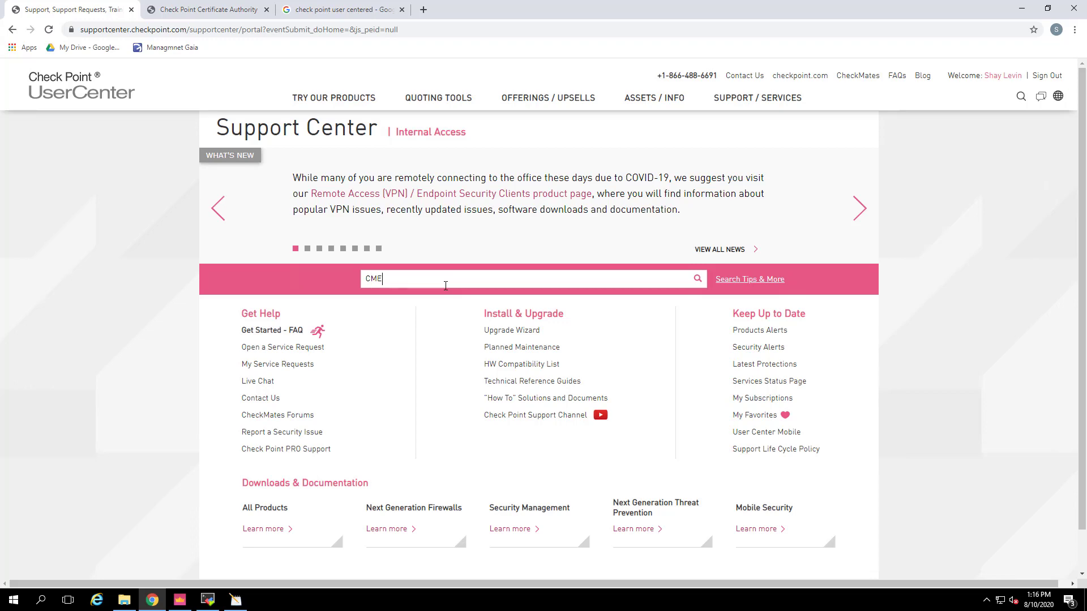
# Search Support Center for CME and open the sk157492 CME Latest Updates article
pyautogui.press('Return')
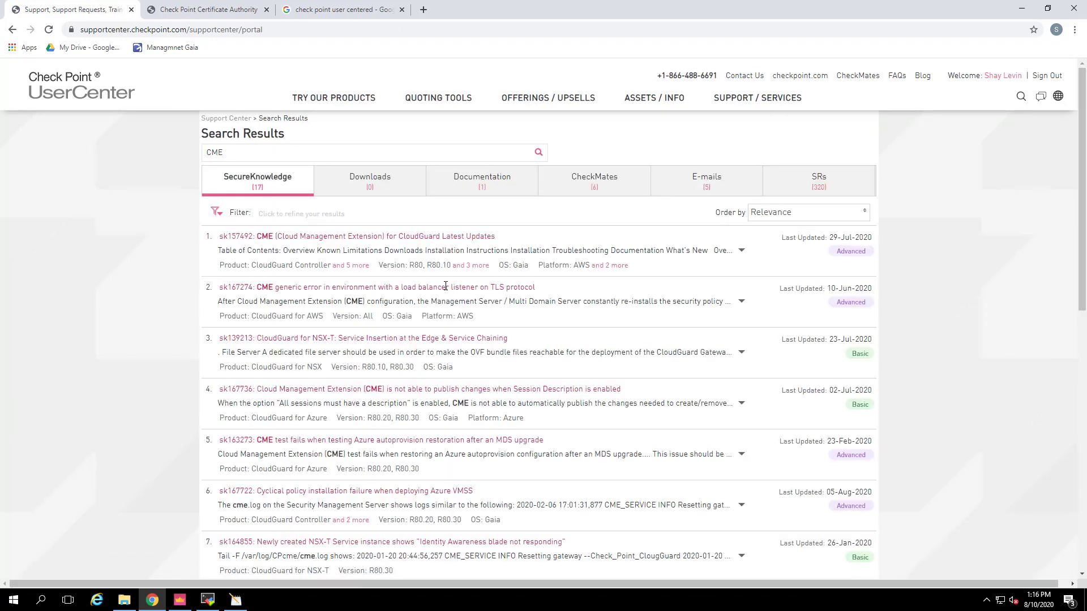
pyautogui.click(369, 238)
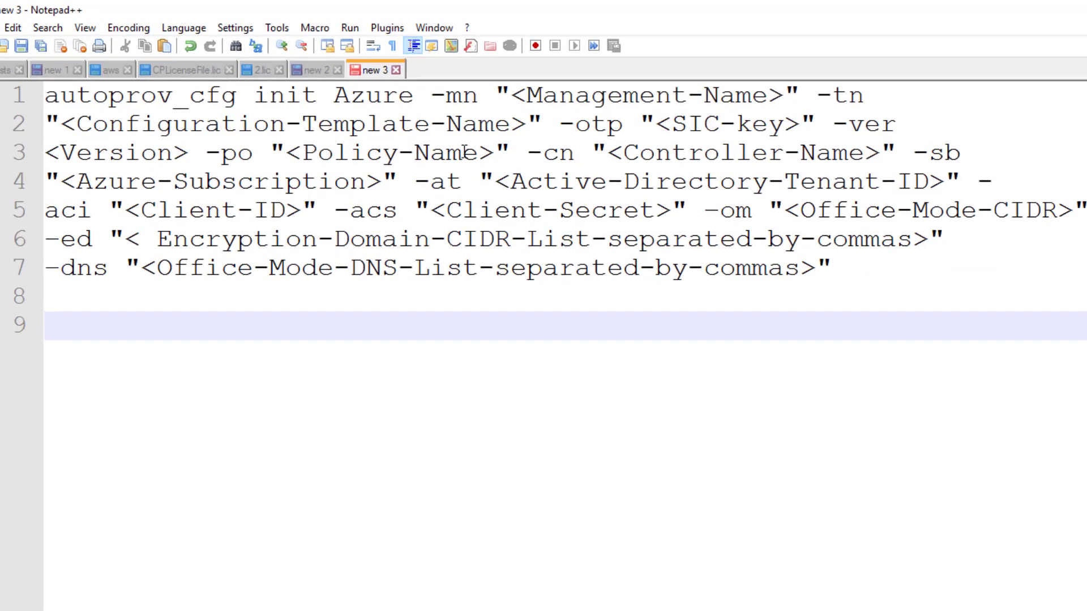
# Replace the management name placeholder with mng and the template placeholder with Azure-template
pyautogui.moveTo(498, 91); pyautogui.dragTo(796, 94)
pyautogui.write('mng')
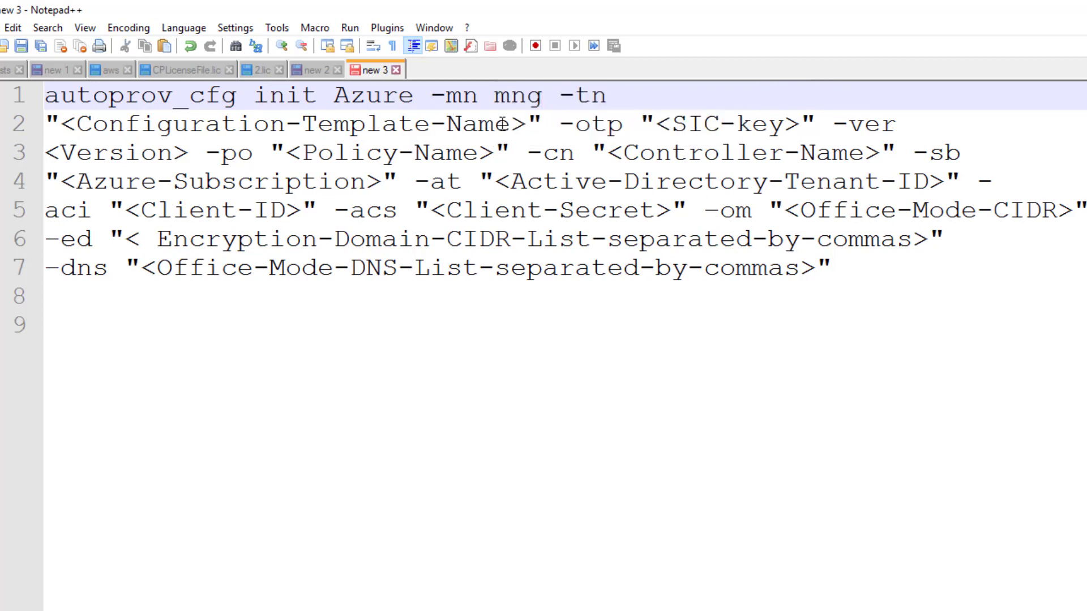
pyautogui.moveTo(542, 124); pyautogui.dragTo(31, 125)
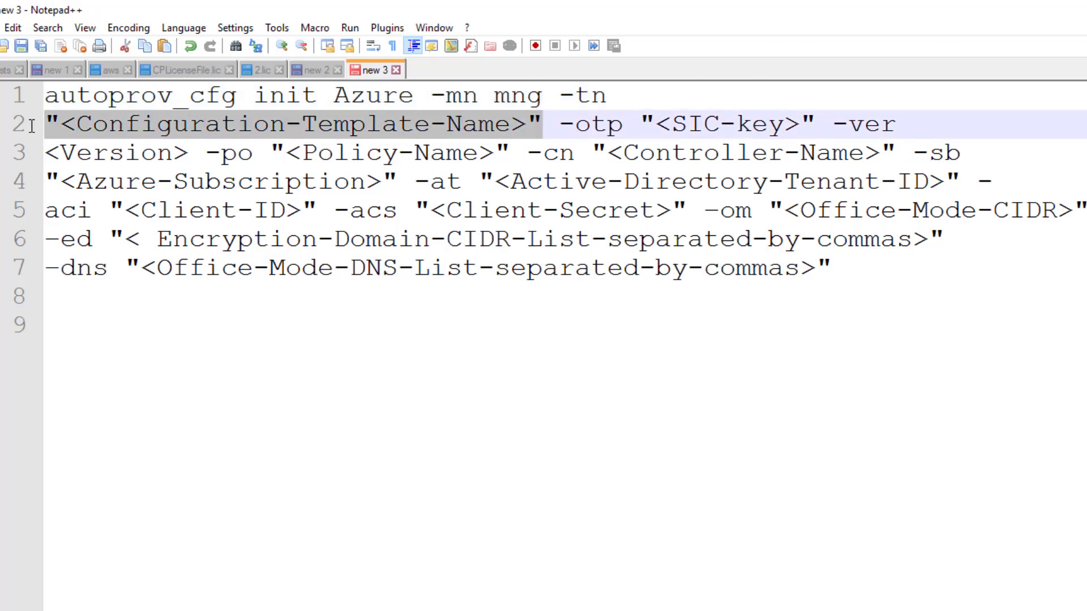
pyautogui.write('Azure-')
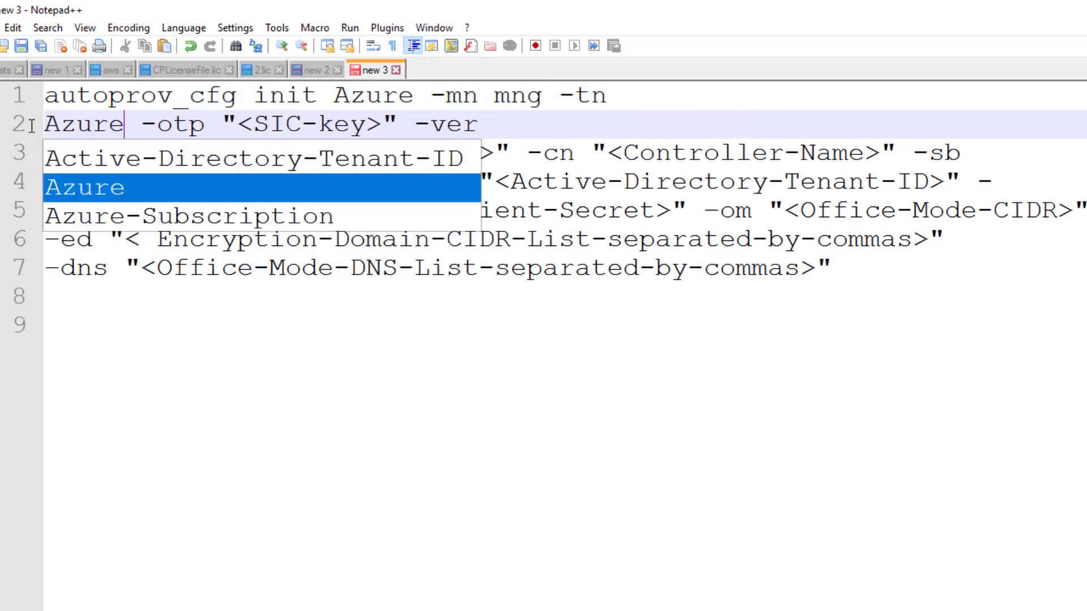
pyautogui.write('te')
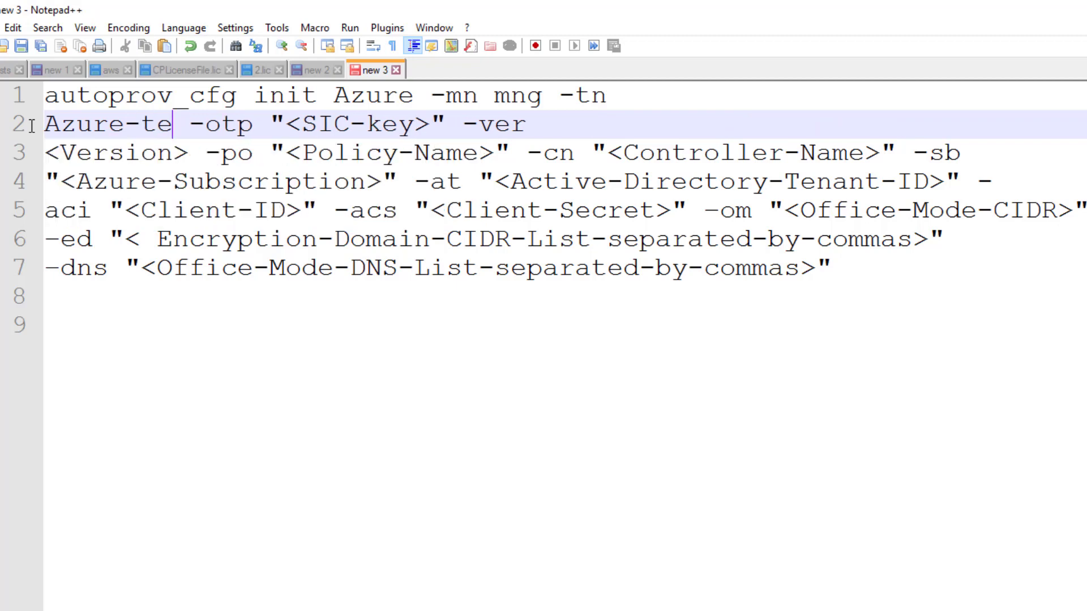
pyautogui.write('mplate')
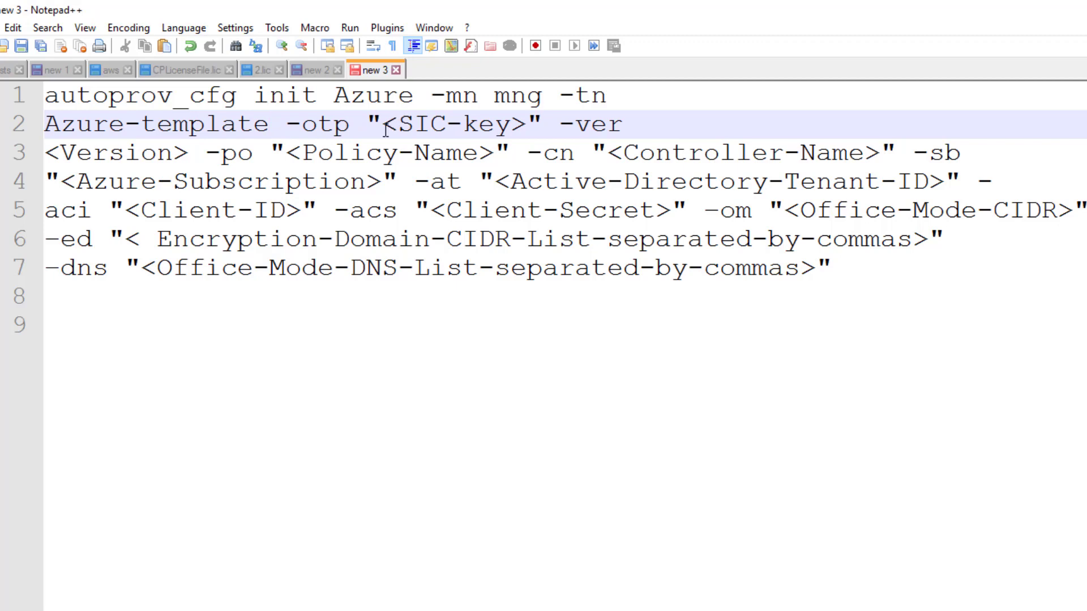
# Fill in the SIC key and set the version to R80.40
pyautogui.moveTo(384, 130); pyautogui.dragTo(529, 123)
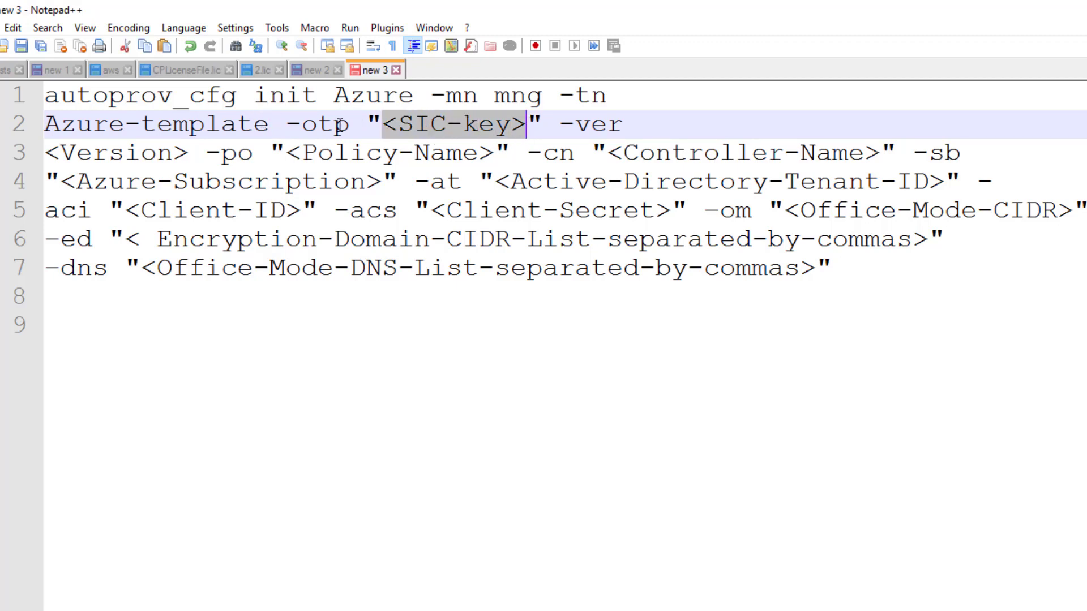
pyautogui.press('Delete')
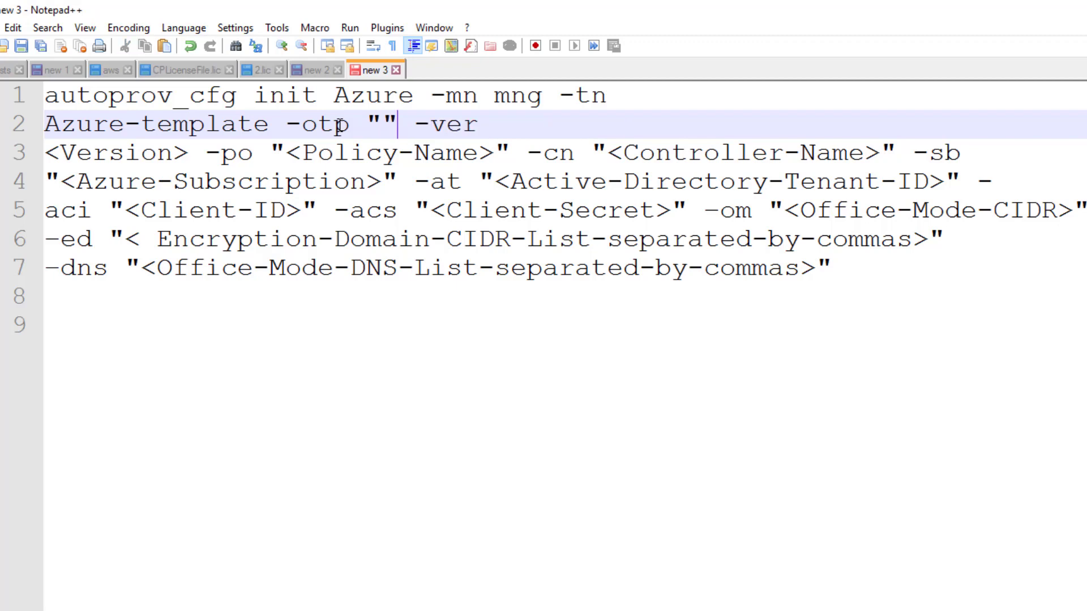
pyautogui.press('Delete')
pyautogui.press('BackSpace')
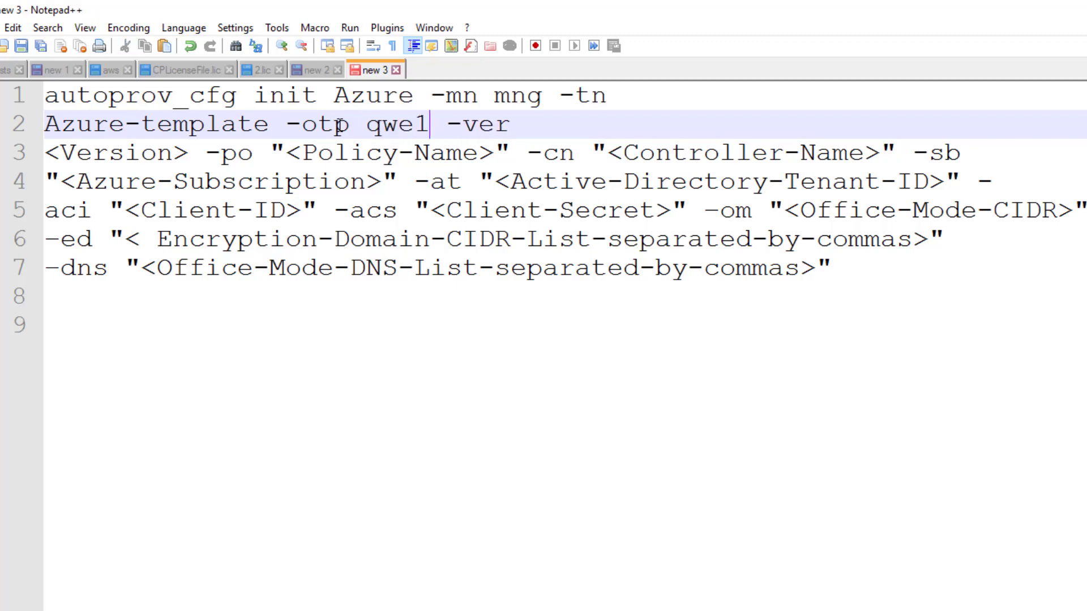
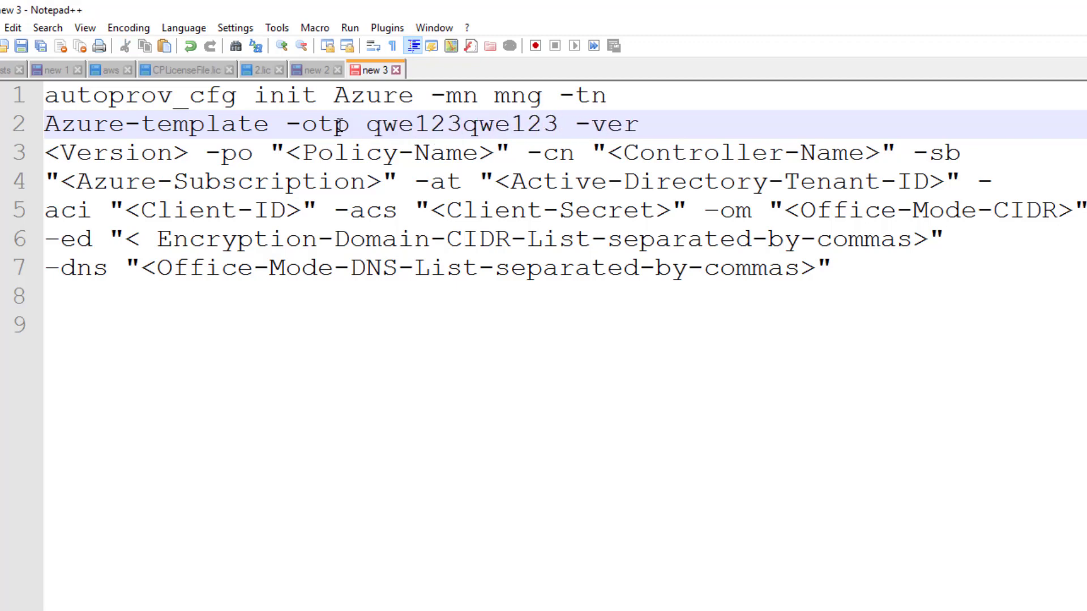
pyautogui.moveTo(188, 153); pyautogui.dragTo(45, 153)
pyautogui.write('R80.40')
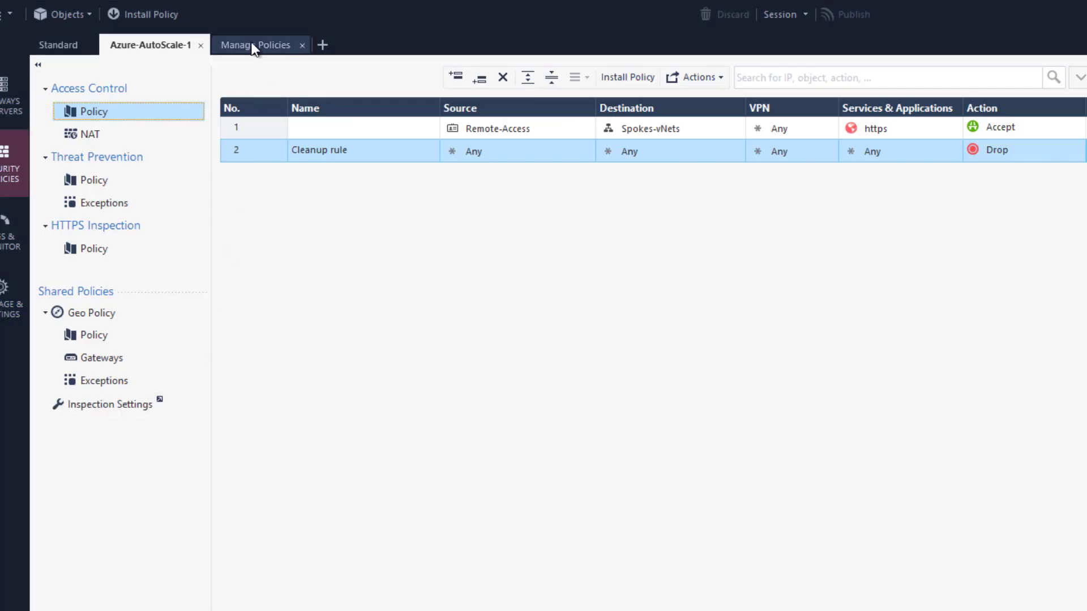
# Copy the name Azure-AutoScale-1 from its settings in Manage policies and layers, then reopen its rulebase
pyautogui.click(254, 47)
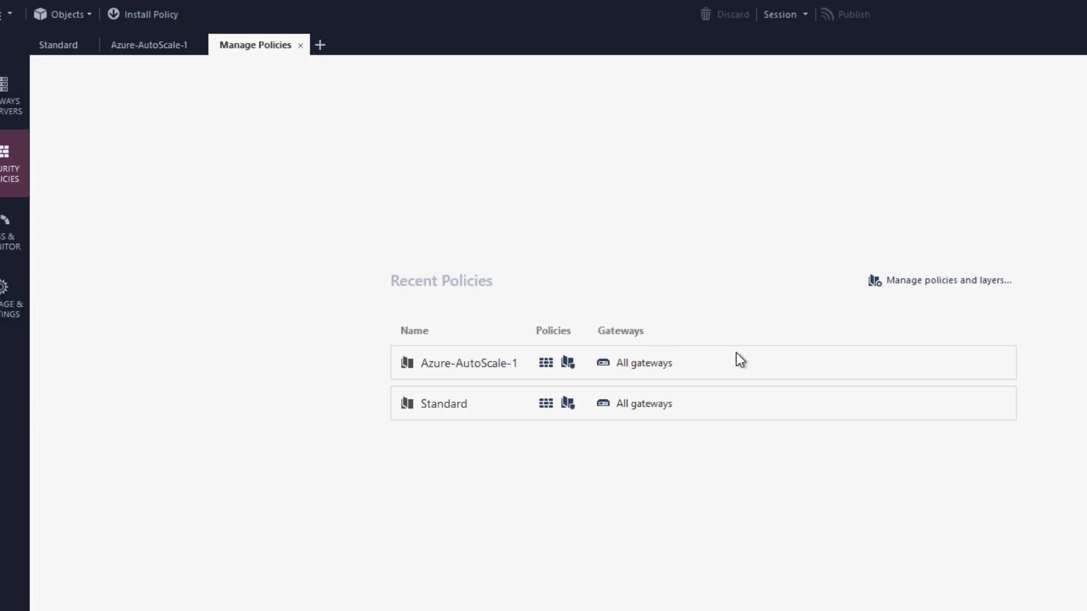
pyautogui.click(913, 278)
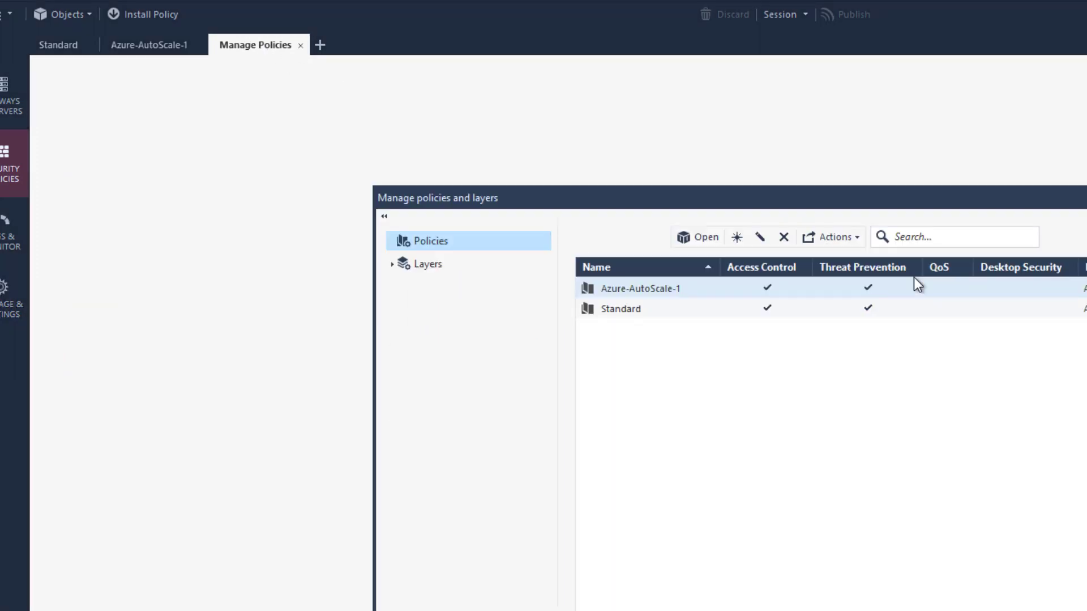
pyautogui.click(758, 238)
pyautogui.click(598, 266)
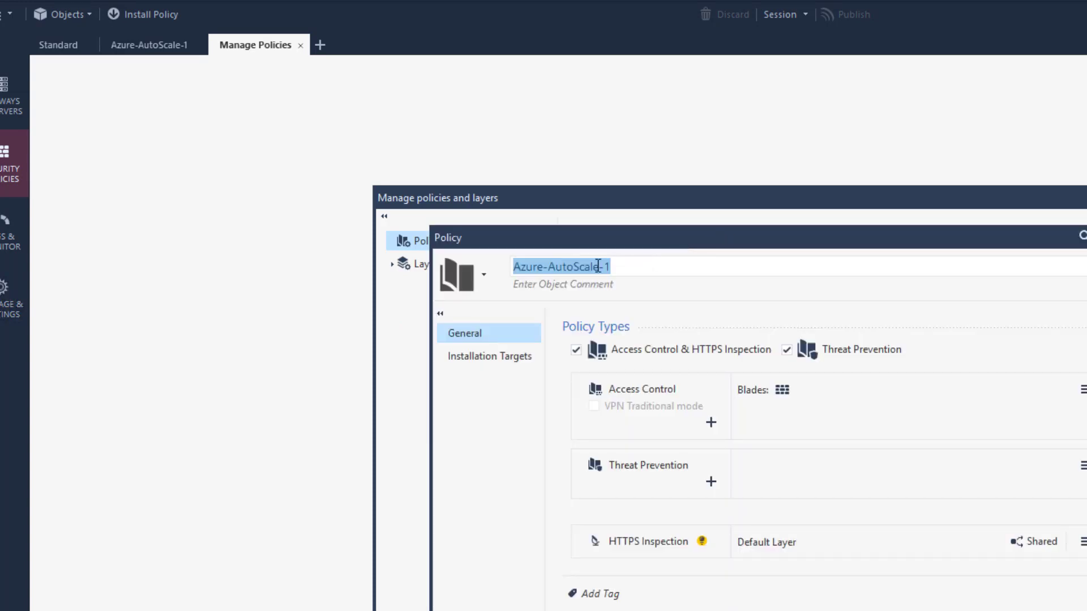
pyautogui.rightClick(551, 270)
pyautogui.click(589, 294)
pyautogui.press('Escape')
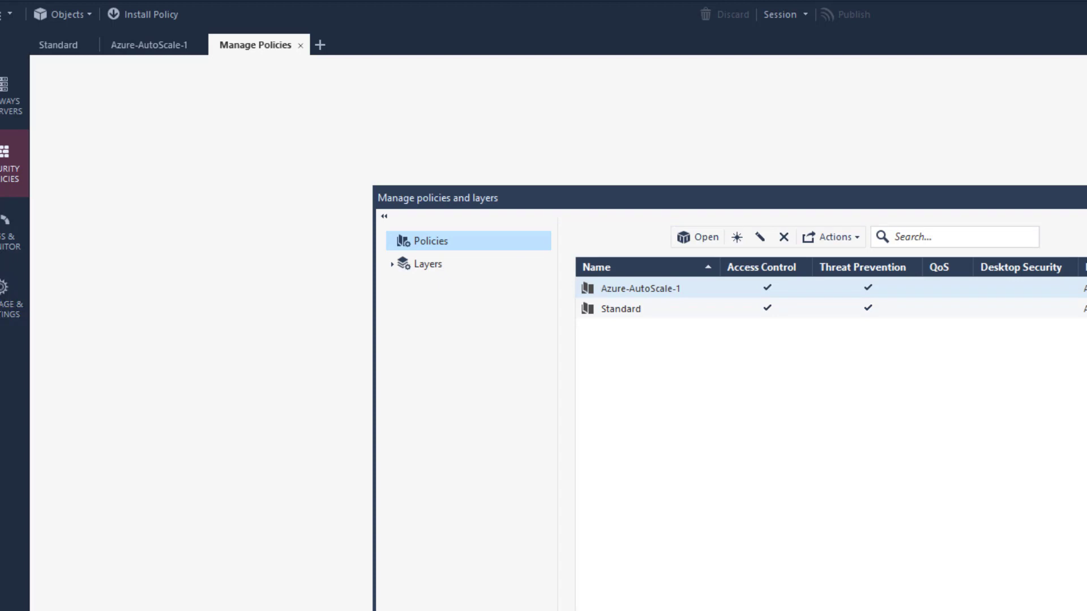
pyautogui.press('Escape')
pyautogui.click(150, 45)
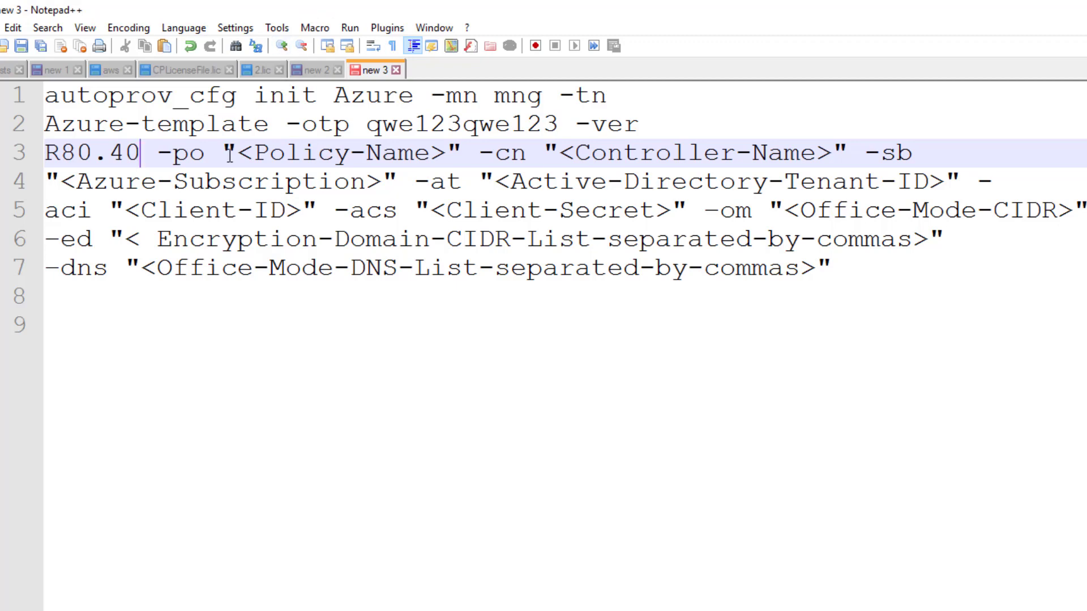
# Paste Azure-AutoScale-1 as the policy name and type azure-eu-west as the controller name
pyautogui.moveTo(229, 153); pyautogui.dragTo(467, 163)
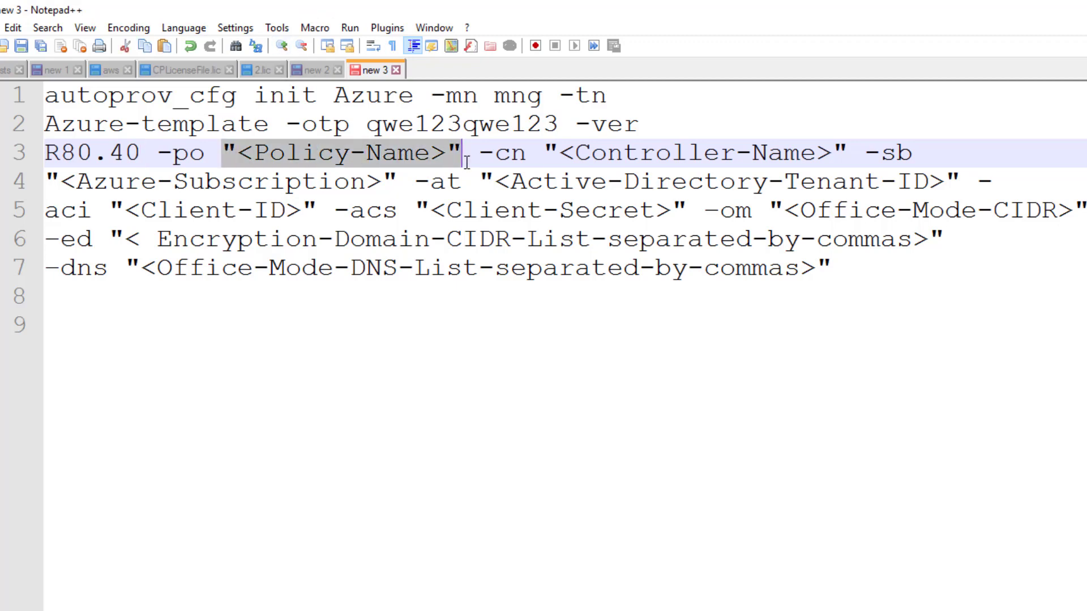
pyautogui.hotkey('ctrl', 'v')
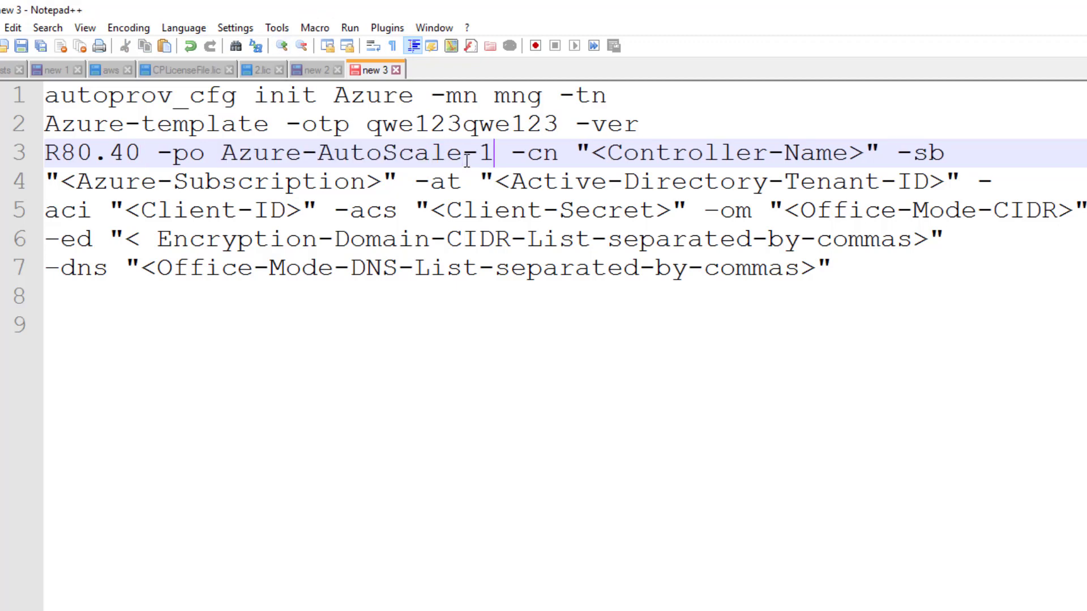
pyautogui.moveTo(575, 153); pyautogui.dragTo(879, 154)
pyautogui.write('azure-')
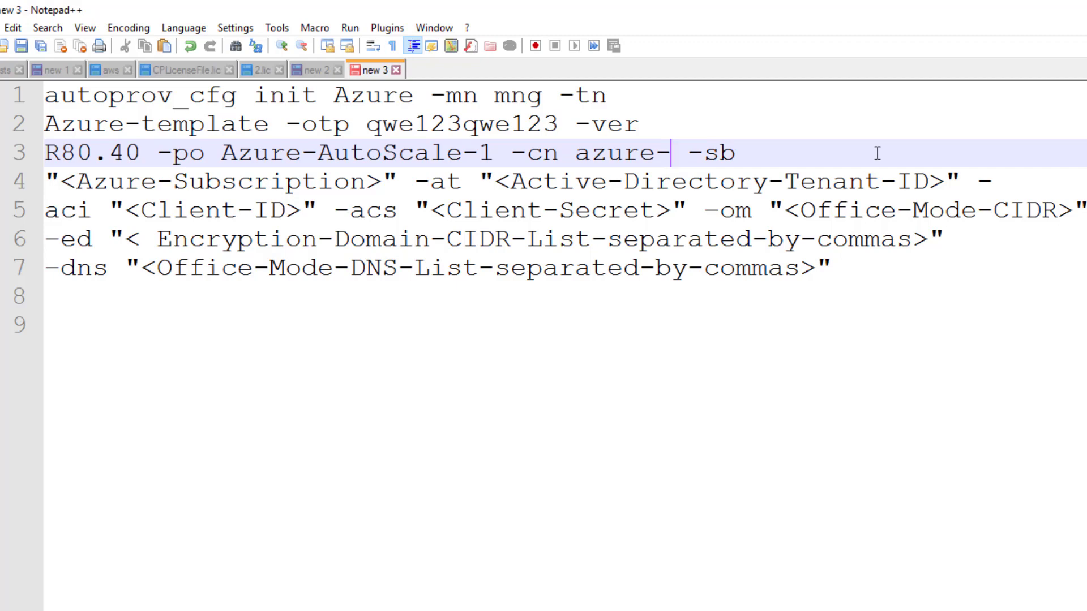
pyautogui.write('eu-wes')
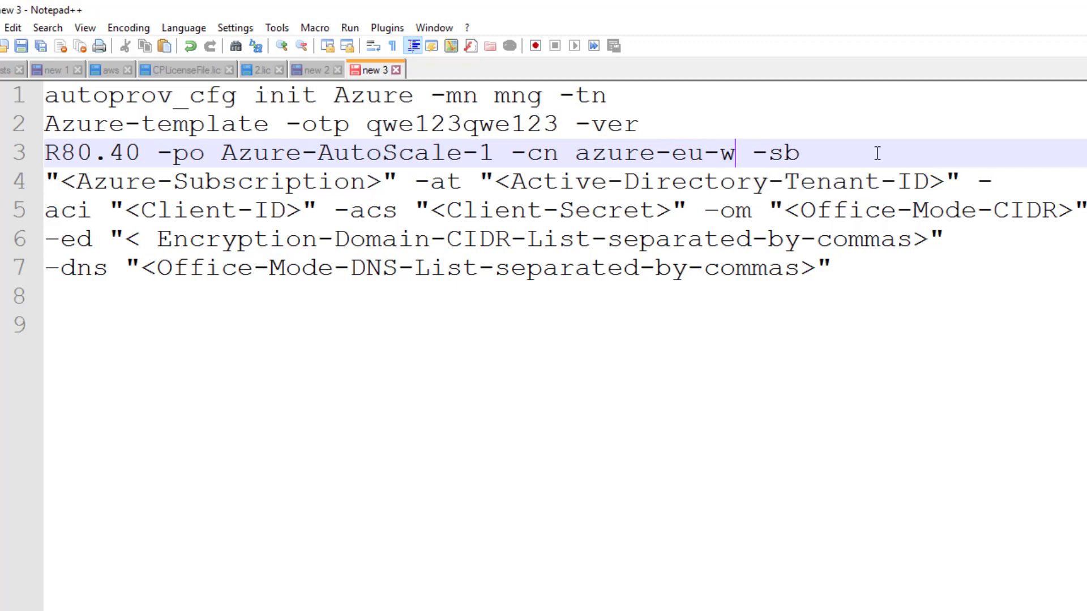
pyautogui.write('t')
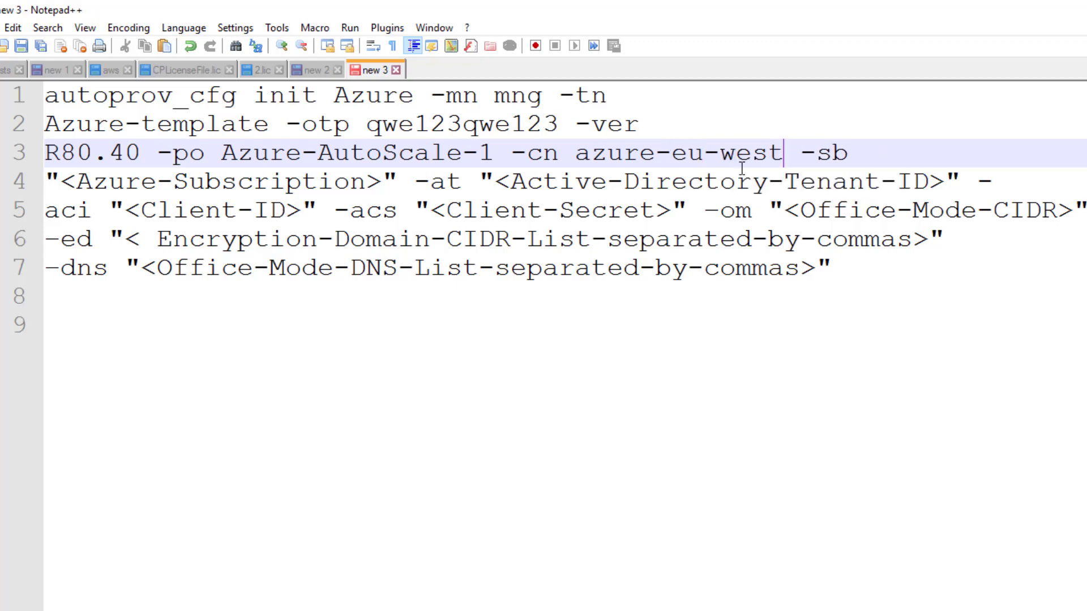
pyautogui.hotkey('alt', 'Tab')
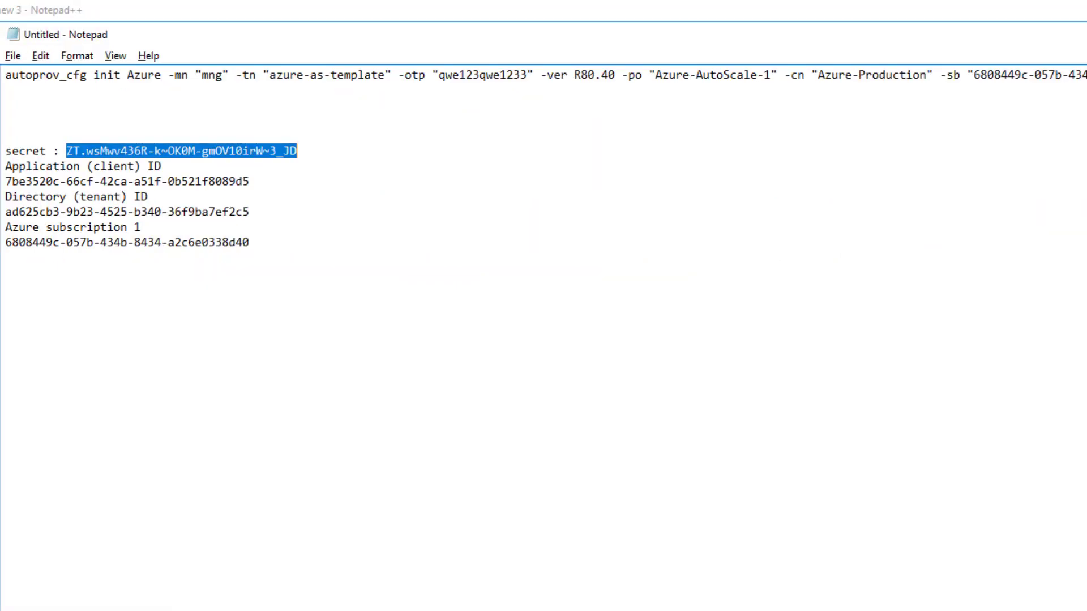
# Copy the Azure subscription ID from the notes and paste it over "<Azure-Subscription>"
pyautogui.click(9, 244)
pyautogui.moveTo(18, 243); pyautogui.dragTo(255, 247)
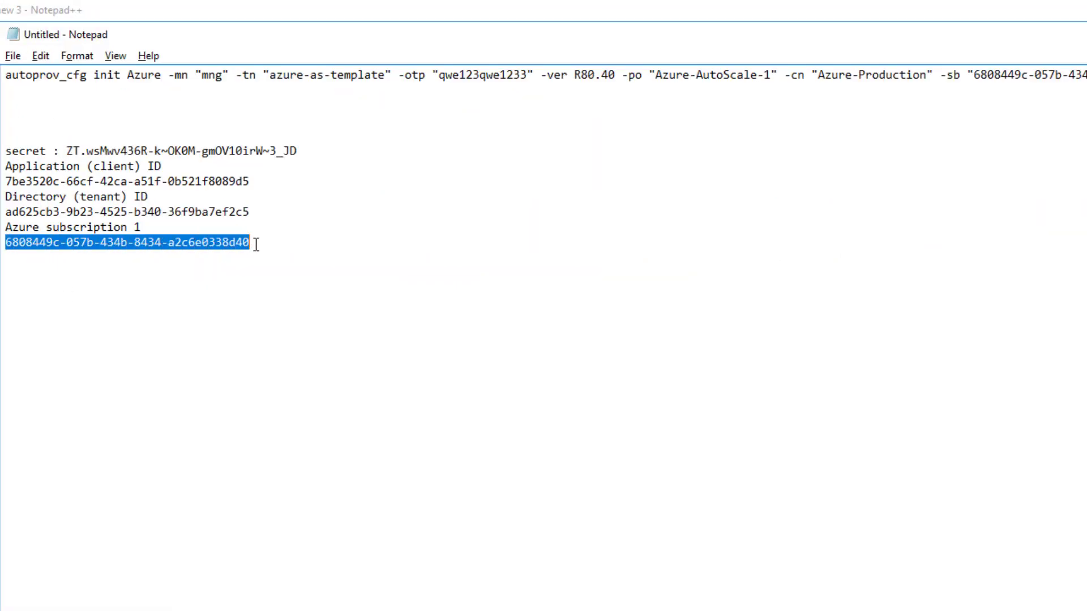
pyautogui.rightClick(216, 246)
pyautogui.click(262, 298)
pyautogui.hotkey('alt', 'Tab')
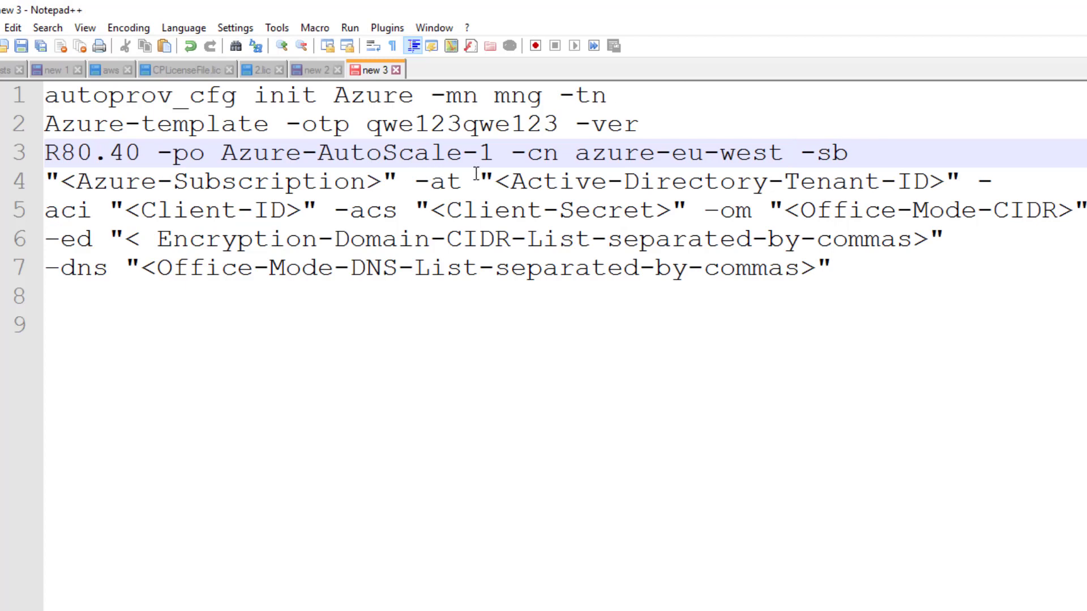
pyautogui.moveTo(398, 183); pyautogui.dragTo(45, 182)
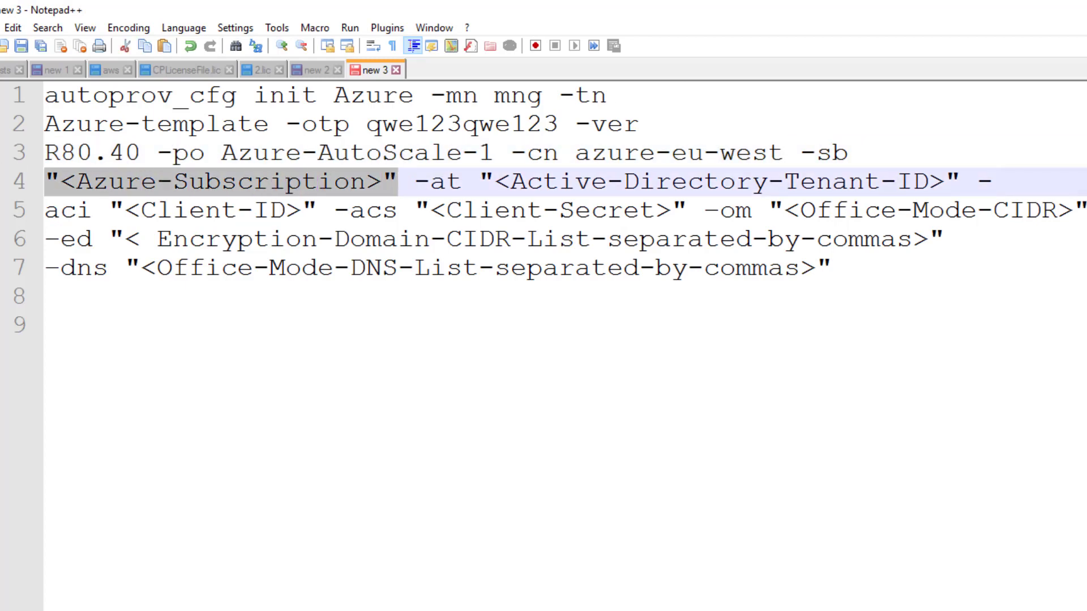
pyautogui.hotkey('ctrl', 'v')
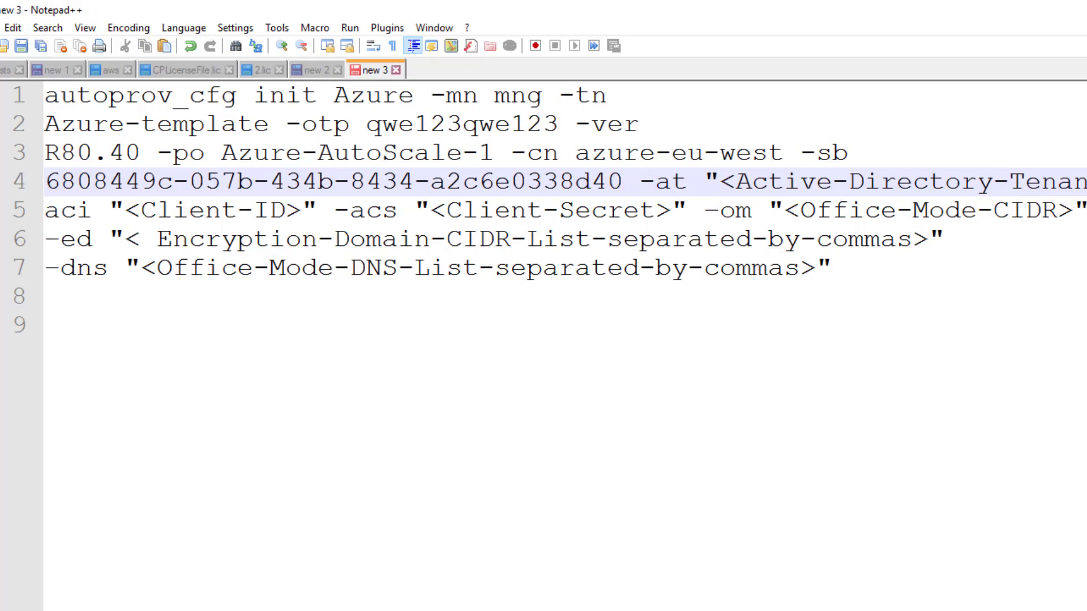
# Paste the directory (tenant) ID from the notes over the tenant ID placeholder
pyautogui.hotkey('alt', 'Tab')
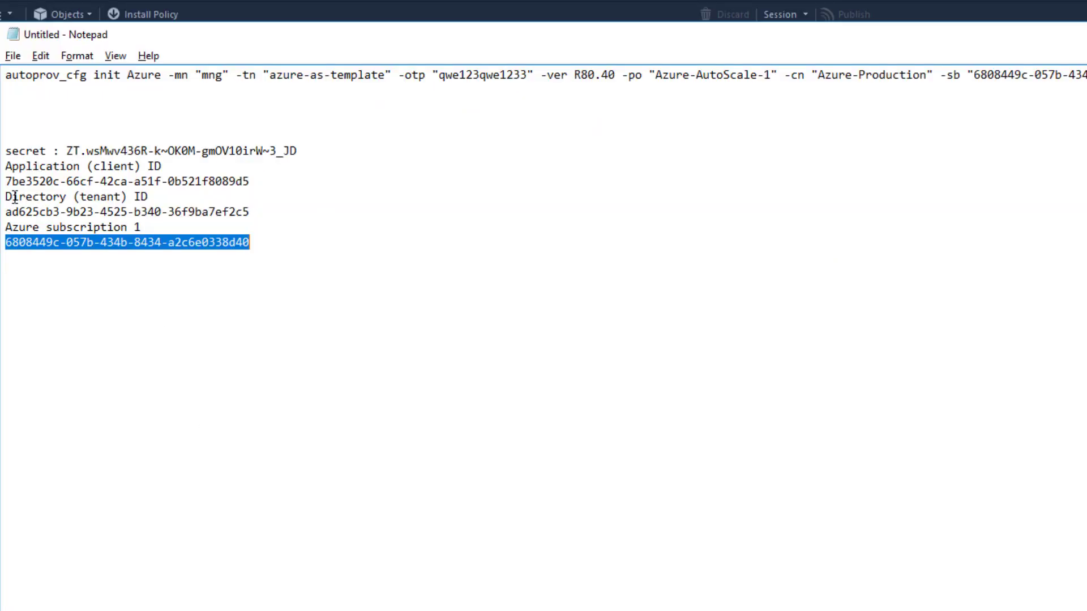
pyautogui.moveTo(5, 213); pyautogui.dragTo(272, 210)
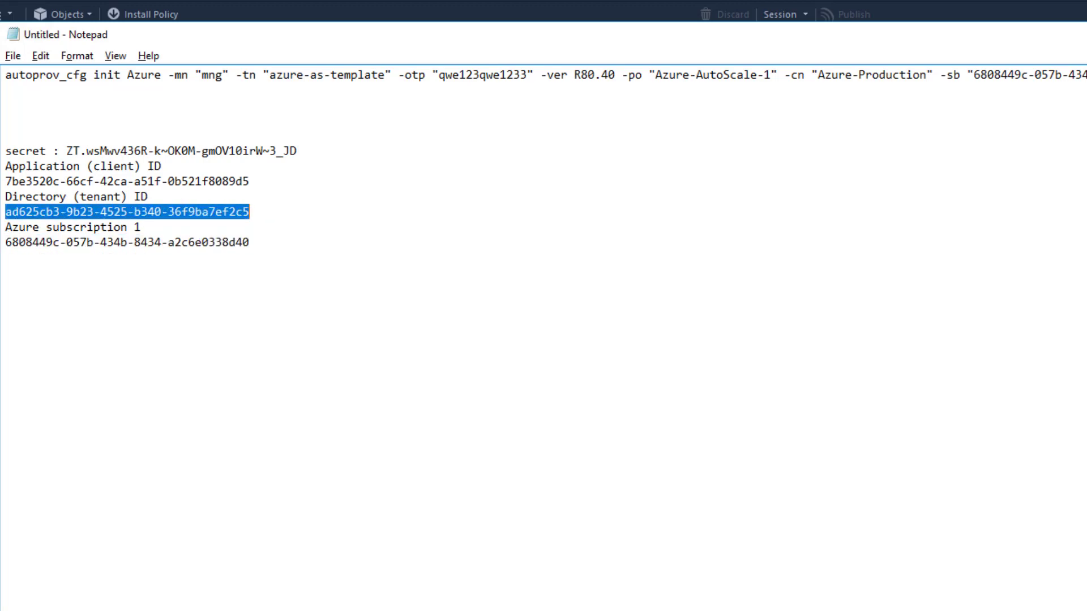
pyautogui.hotkey('alt', 'Tab')
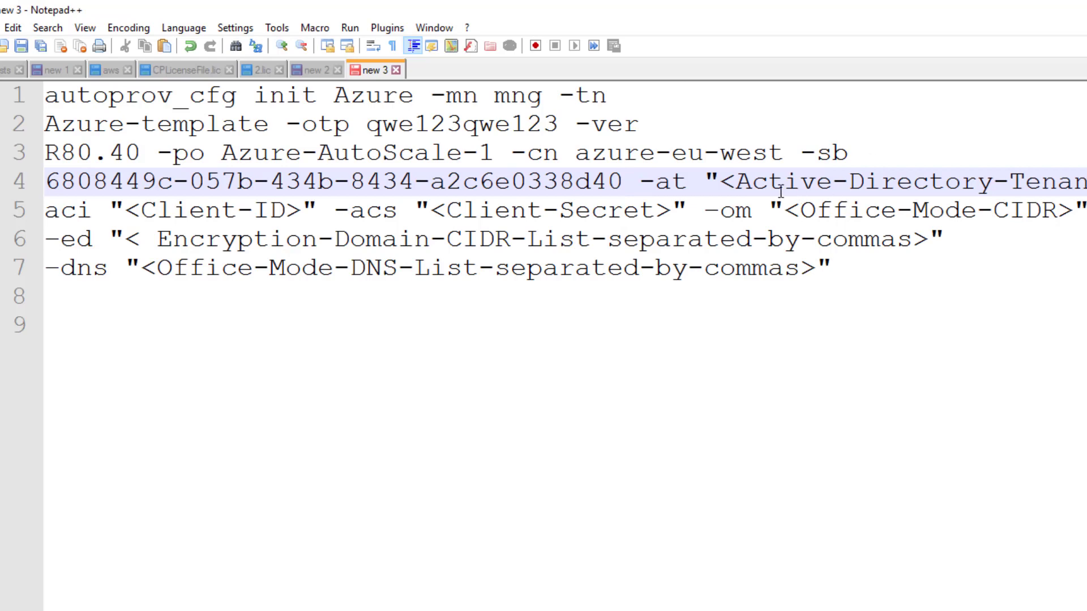
pyautogui.moveTo(706, 172); pyautogui.dragTo(1086, 180)
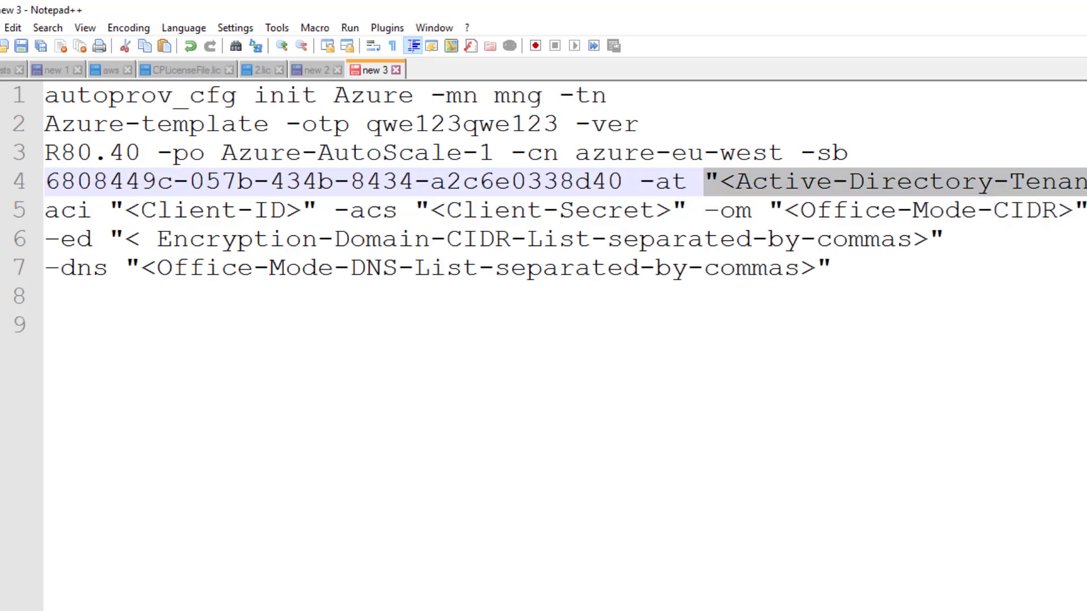
pyautogui.hotkey('ctrl', 'v')
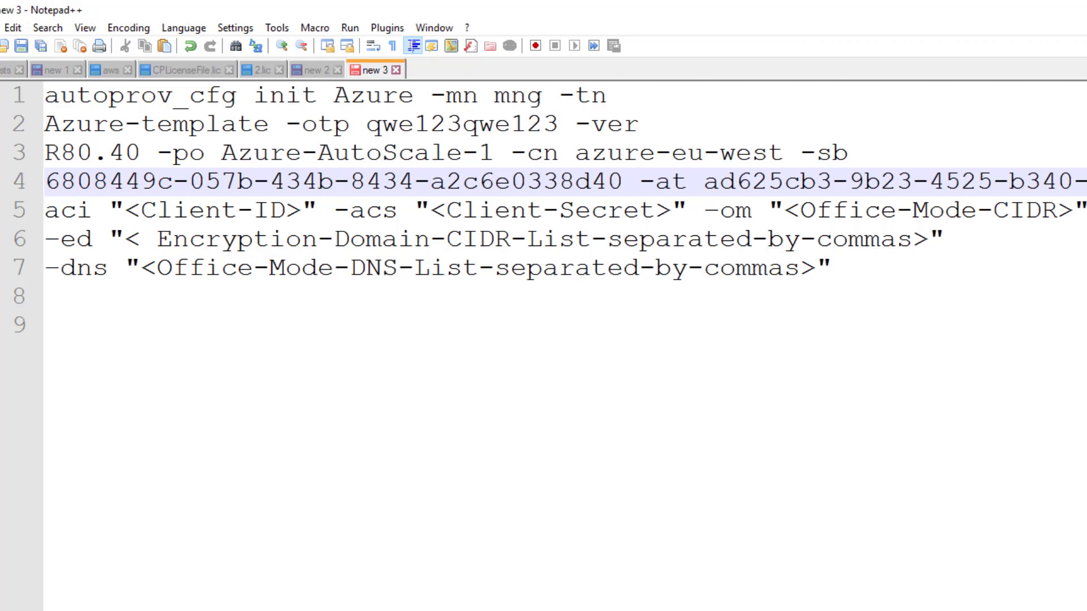
# Copy the Application (client) ID from the notes and paste it over "<Client-ID>"
pyautogui.hotkey('alt', 'Tab')
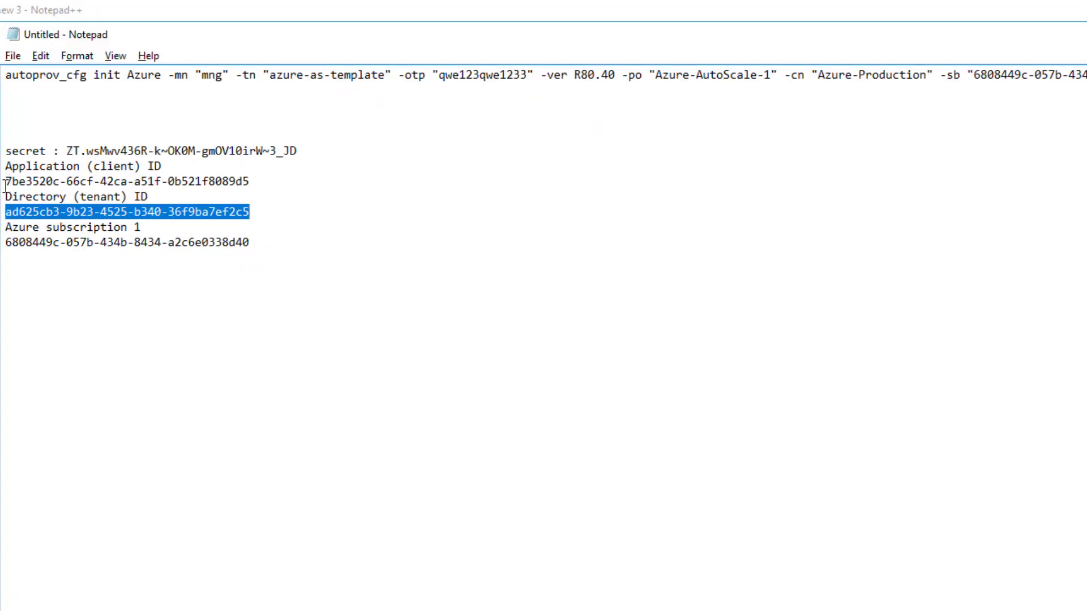
pyautogui.moveTo(5, 183); pyautogui.dragTo(238, 178)
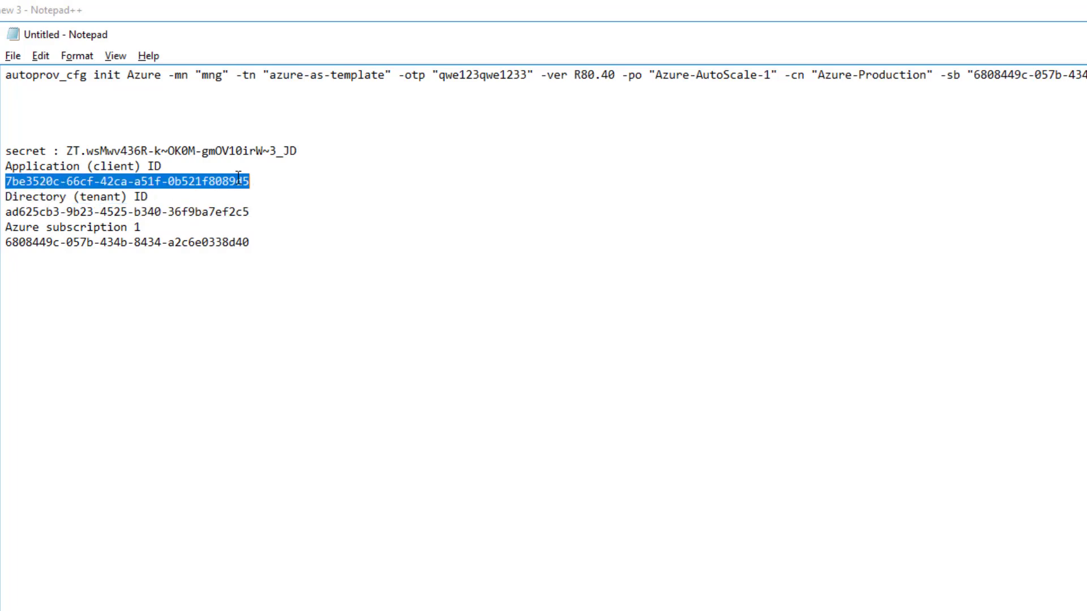
pyautogui.rightClick(239, 178)
pyautogui.click(280, 231)
pyautogui.hotkey('alt', 'Tab')
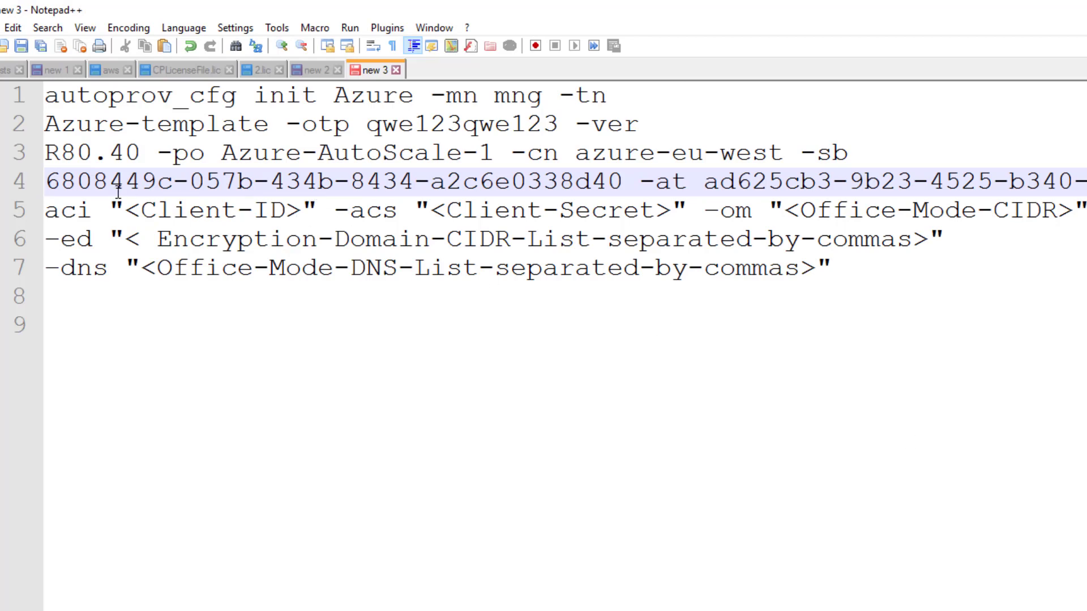
pyautogui.moveTo(110, 209); pyautogui.dragTo(317, 210)
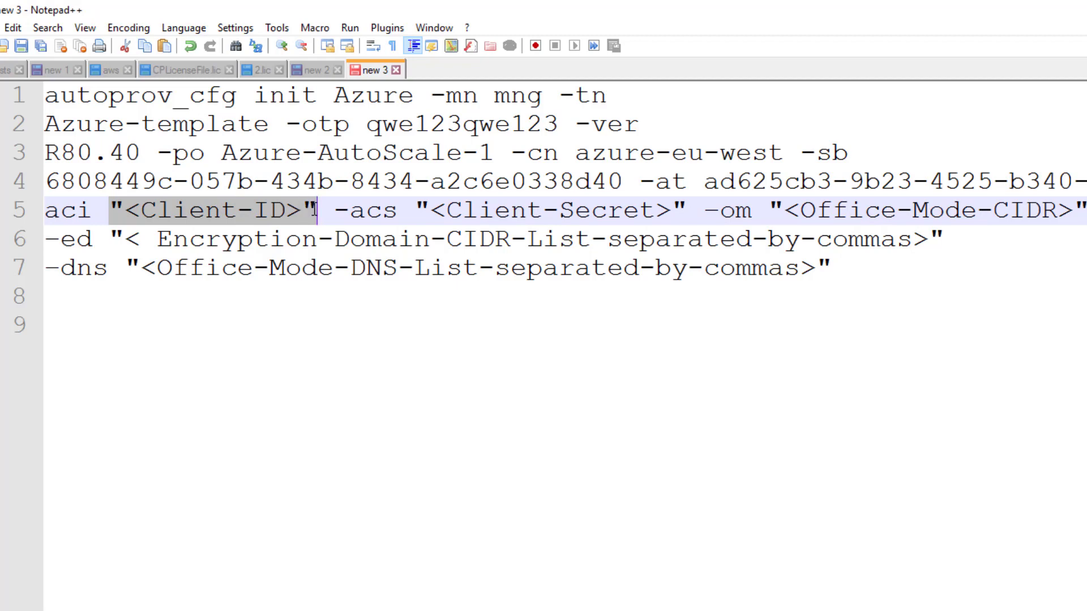
pyautogui.hotkey('ctrl', 'v')
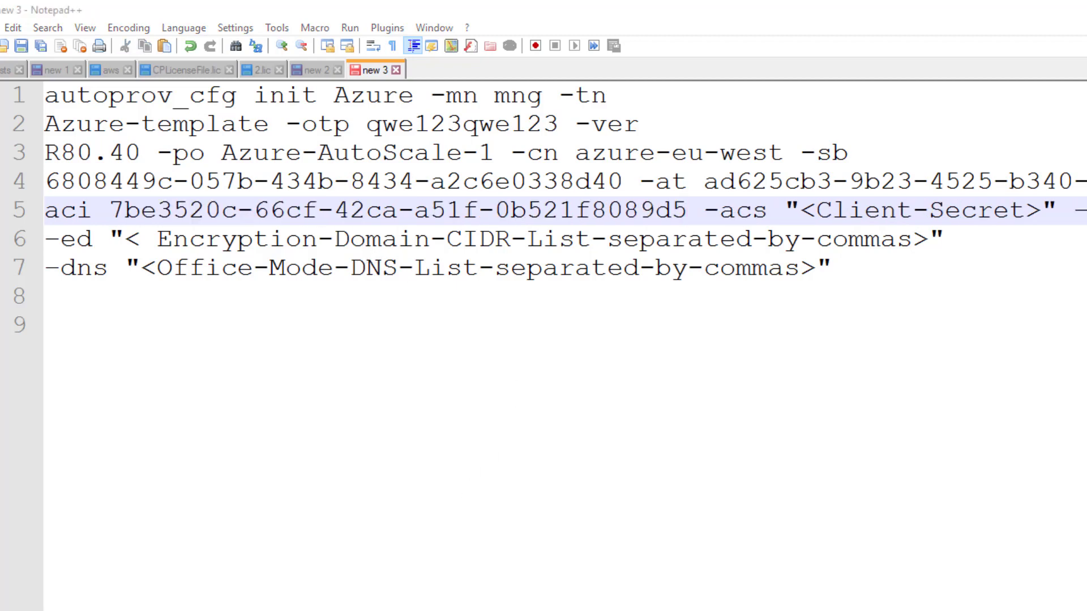
pyautogui.hotkey('alt', 'Tab')
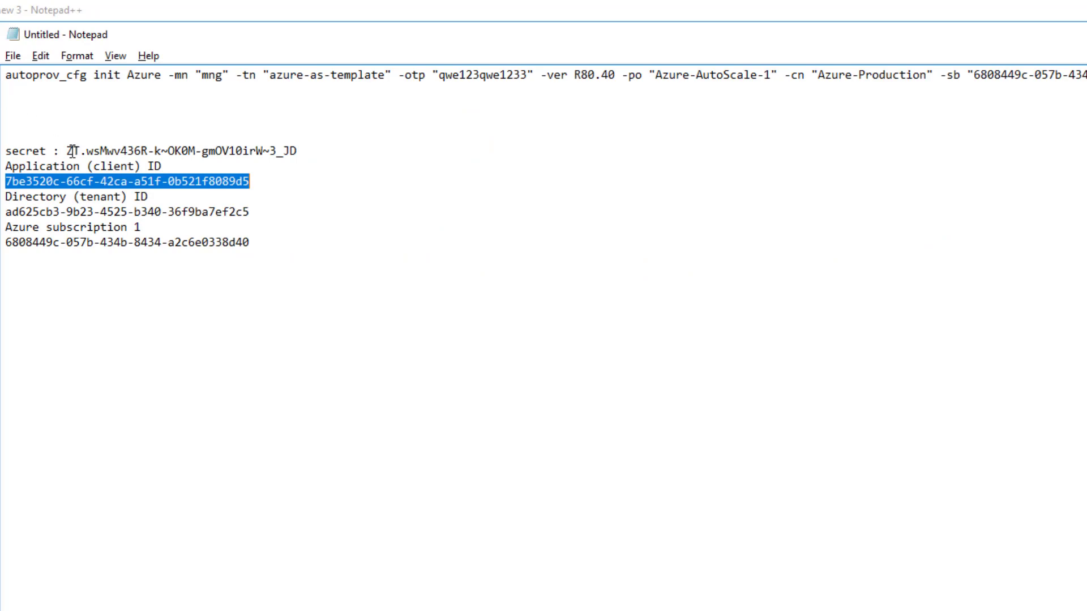